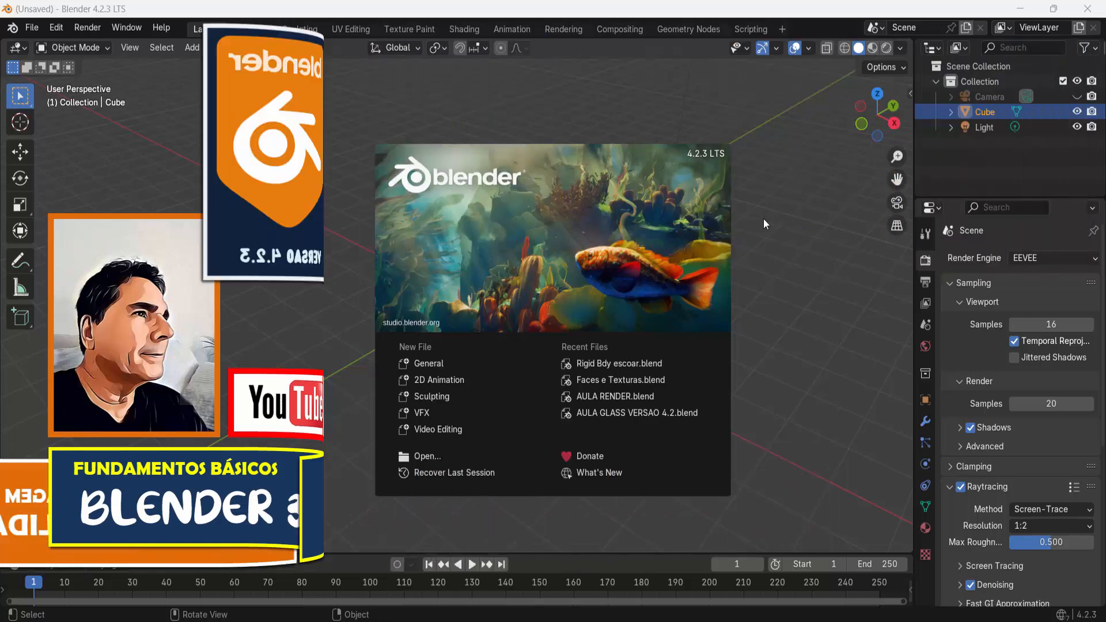
Switch to the Poly Haven site in the browser and open its HDRI library
middle_drag(763, 219, 688, 264)
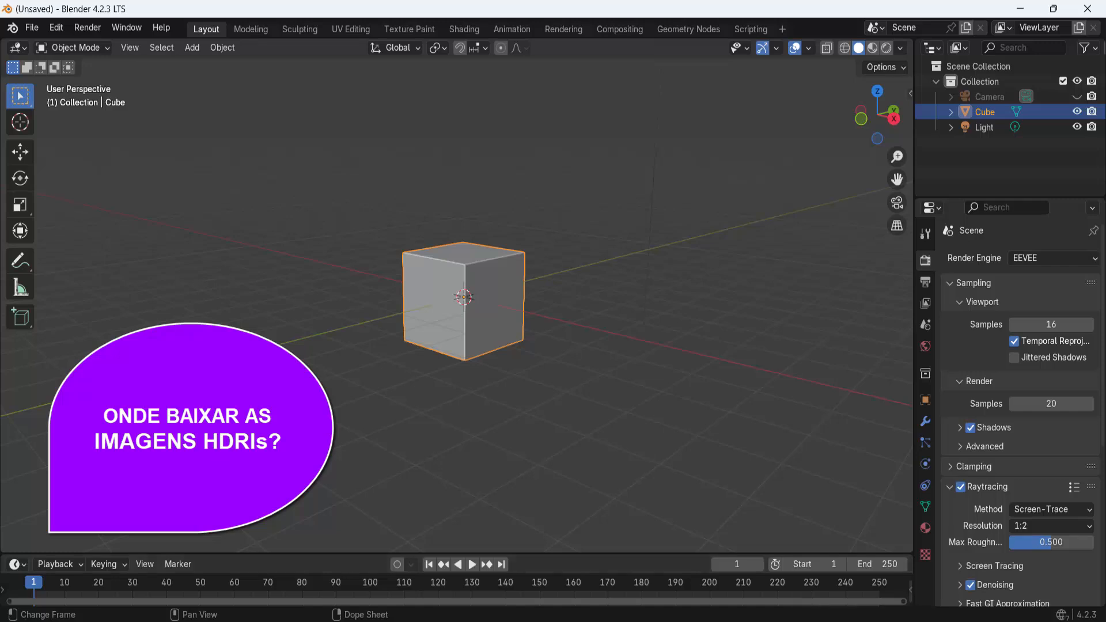
click(799, 620)
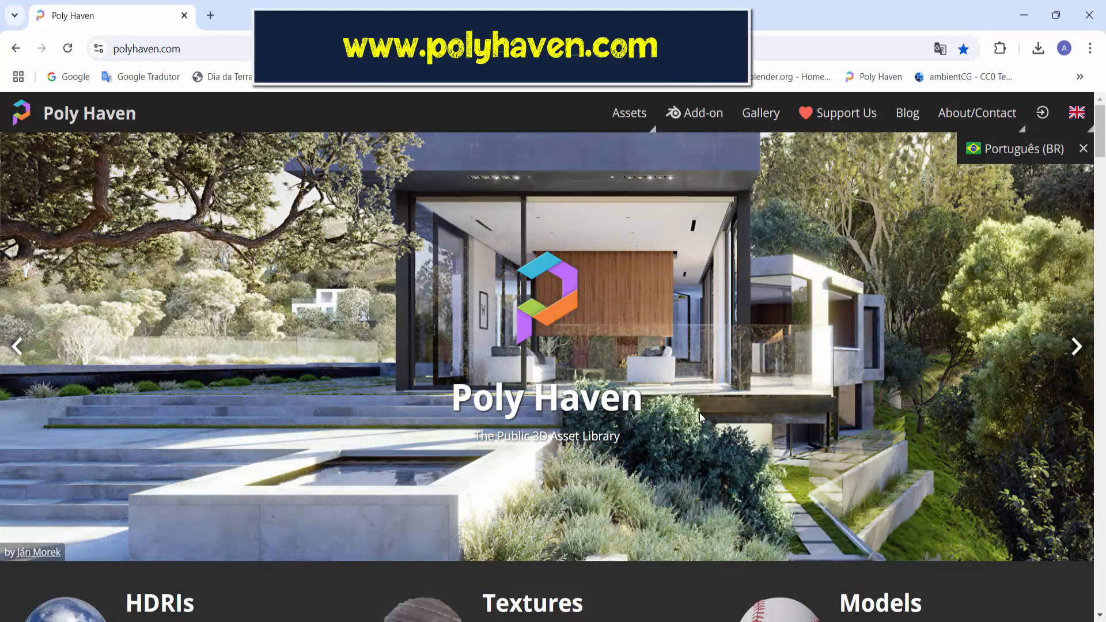
scroll(706, 387, down, 3)
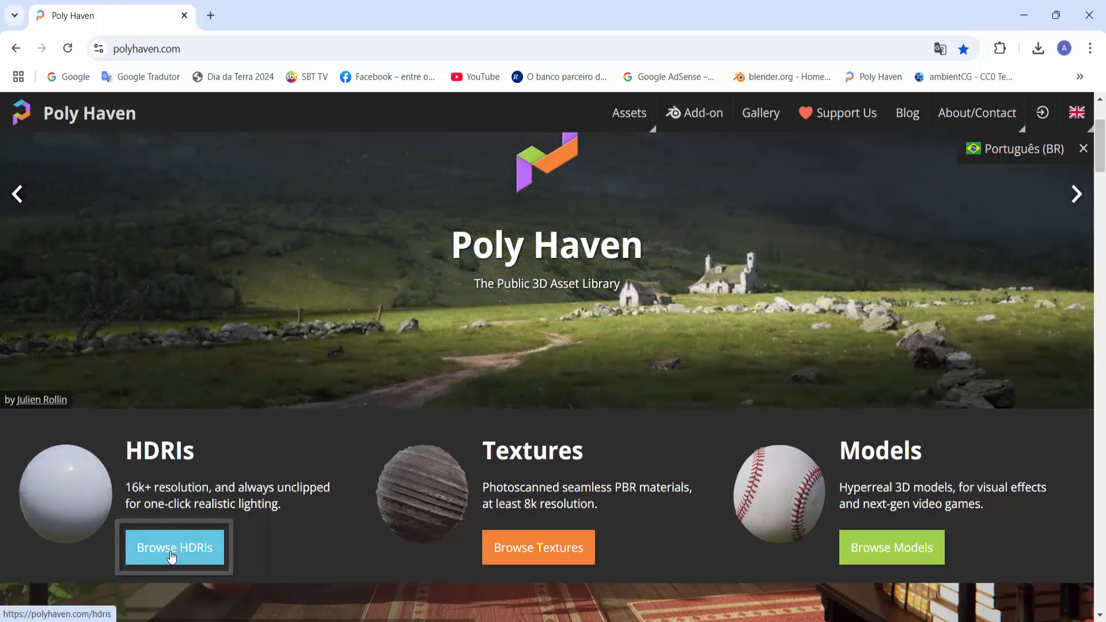
click(172, 554)
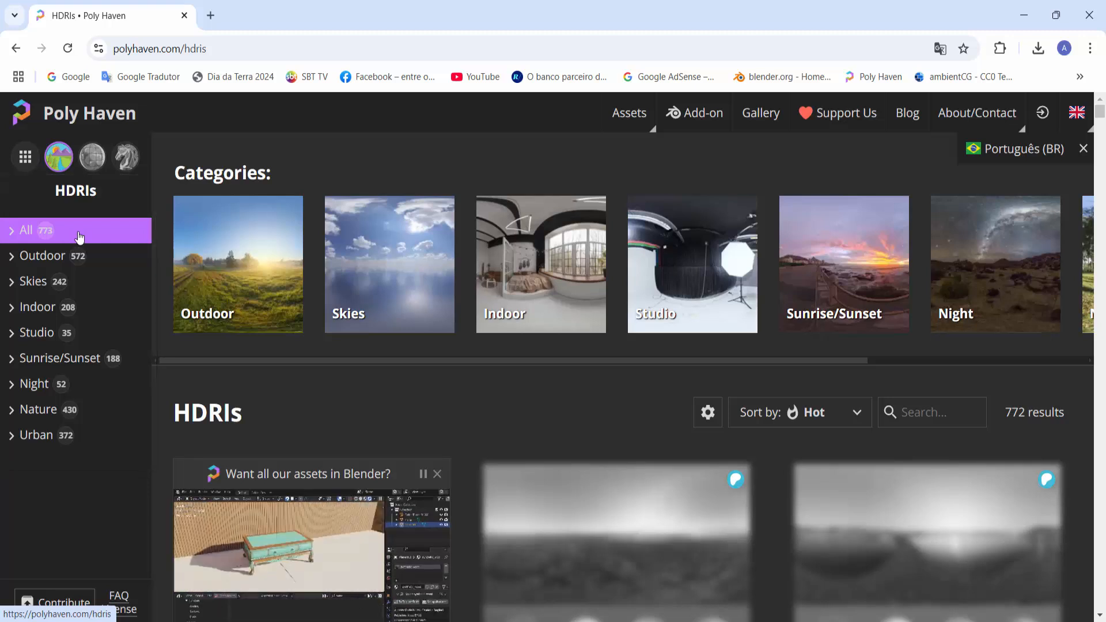
Open the Rogland Moonlit Night HDRI page and dismiss the Portuguese language suggestion
scroll(557, 353, down, 5)
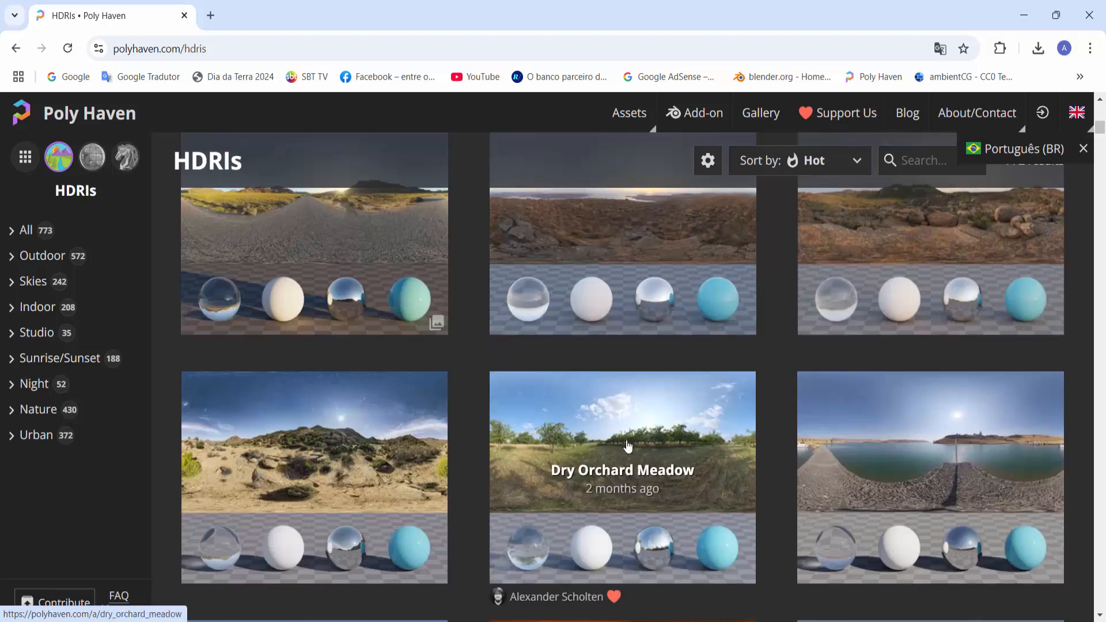
click(343, 450)
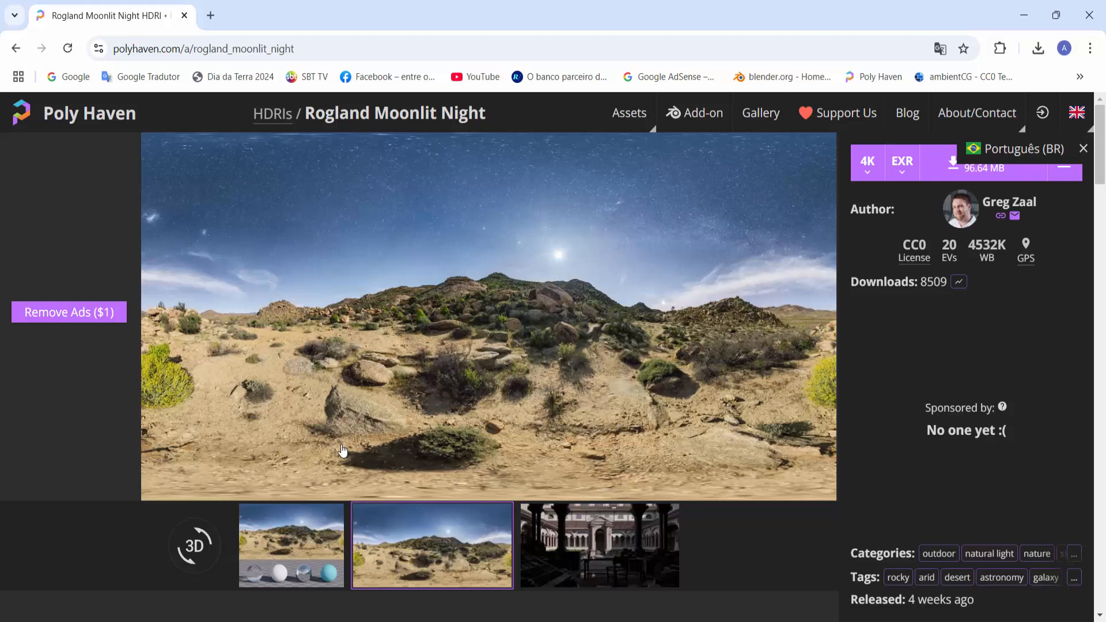
scroll(637, 343, down, 1)
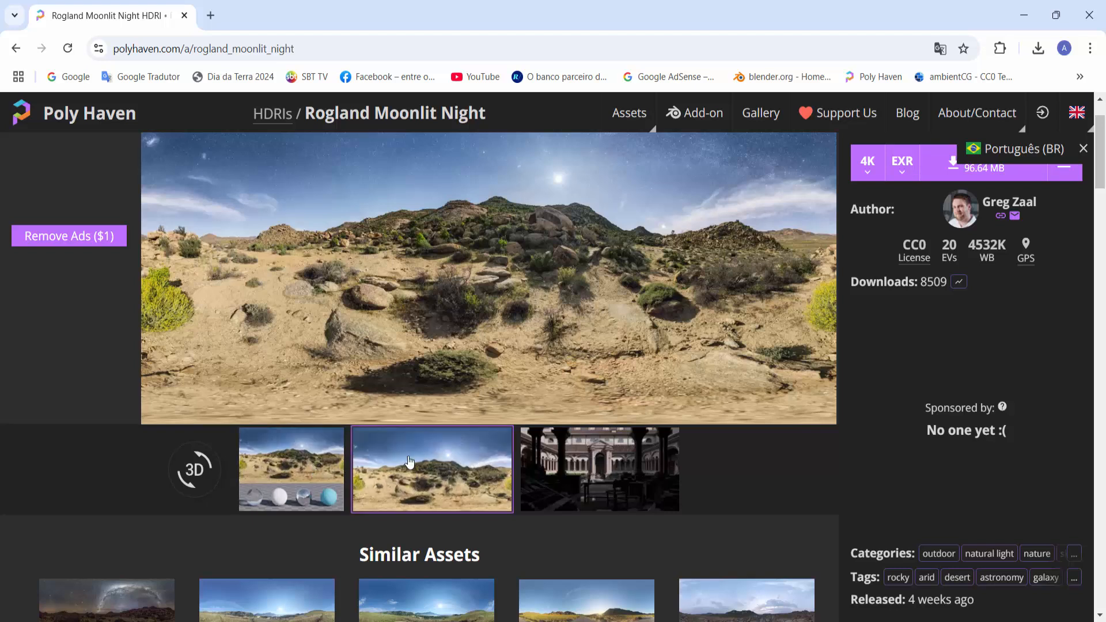
scroll(555, 322, up, 1)
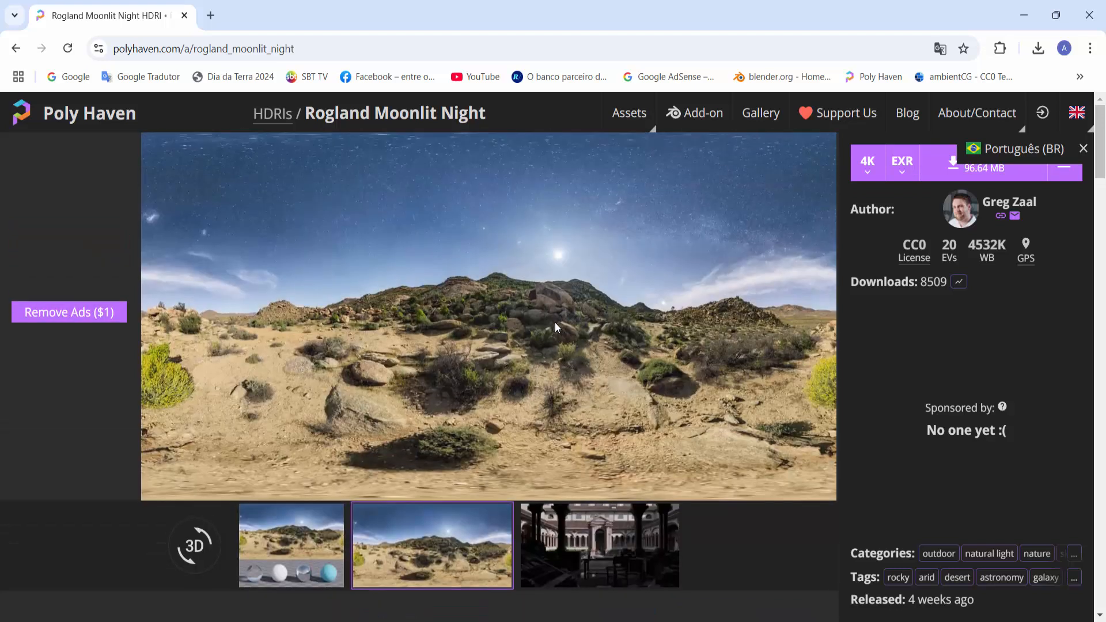
click(1085, 149)
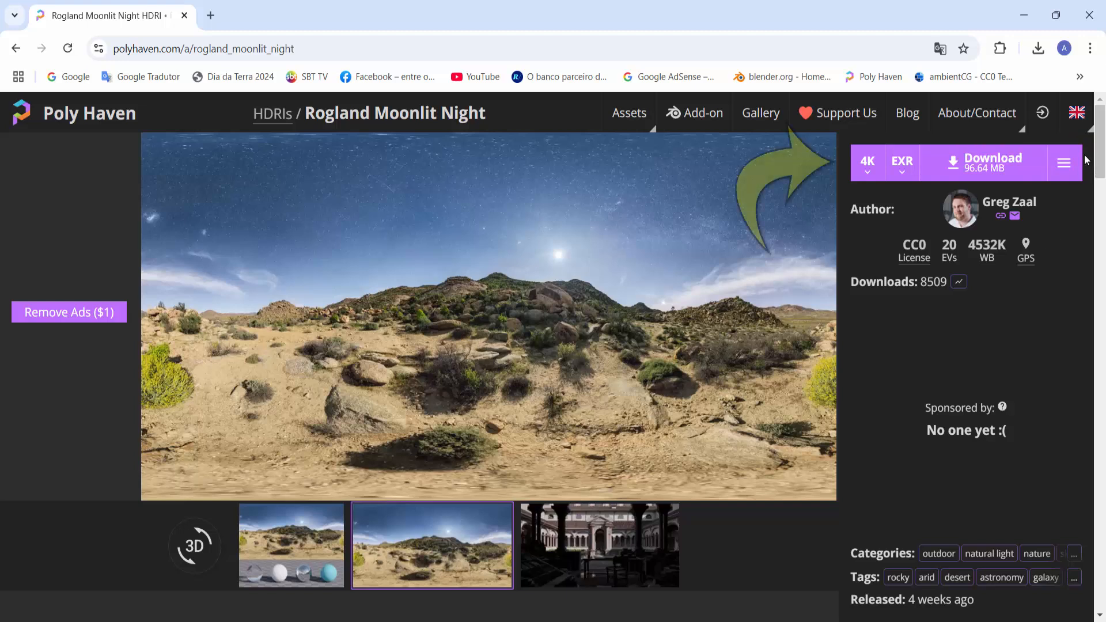
Download the Rogland Moonlit Night HDRI at 4K resolution in HDR format and show the downloaded file in its folder
click(863, 176)
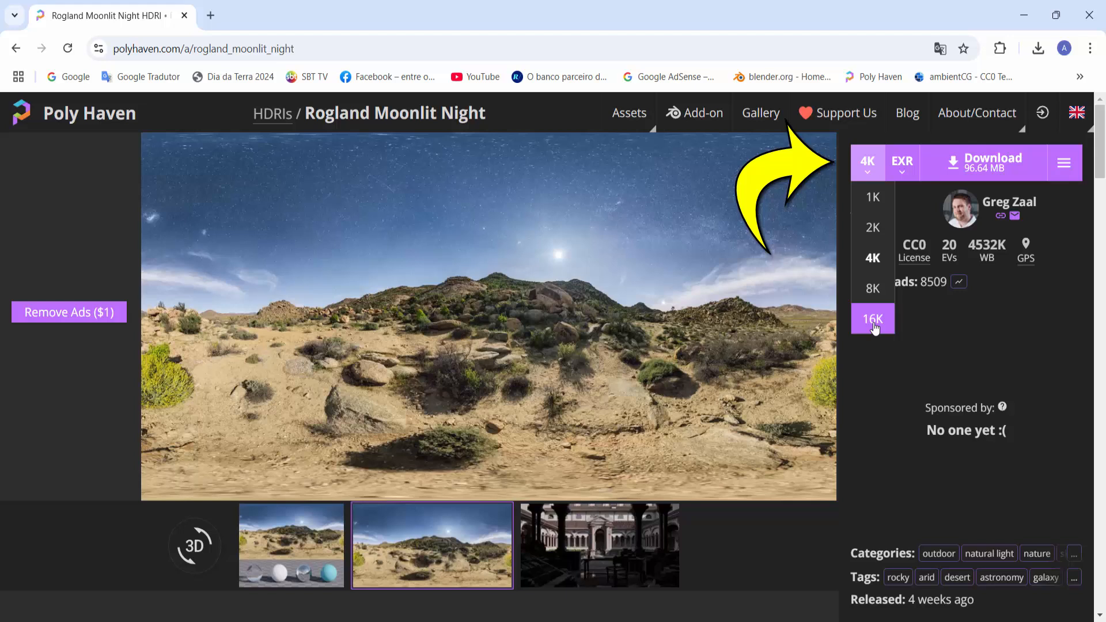
click(873, 260)
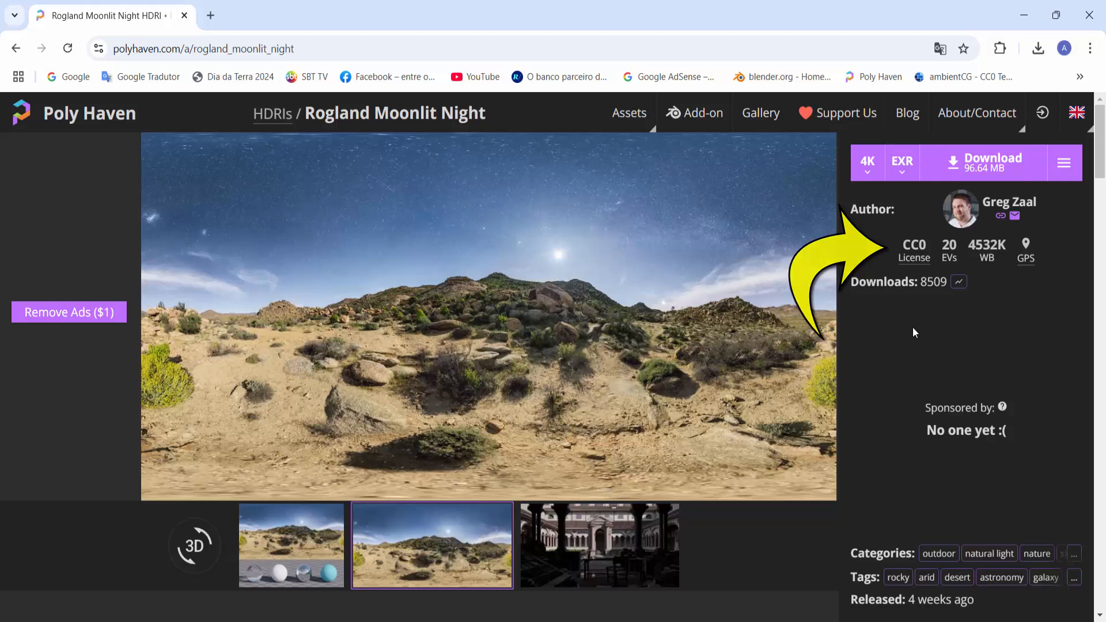
click(905, 179)
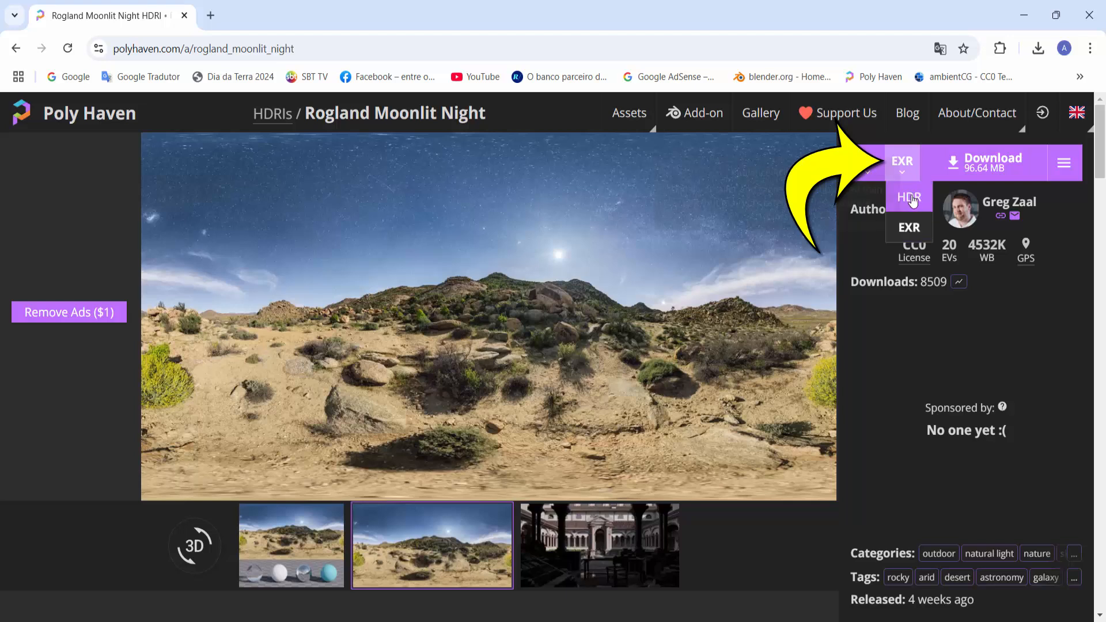
click(910, 198)
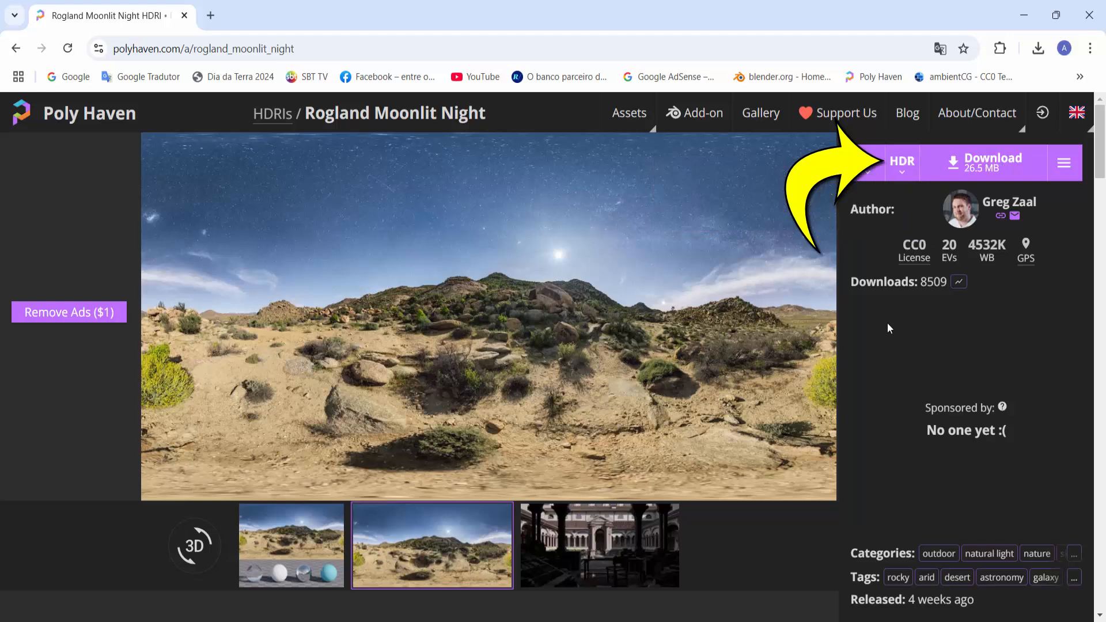
click(955, 168)
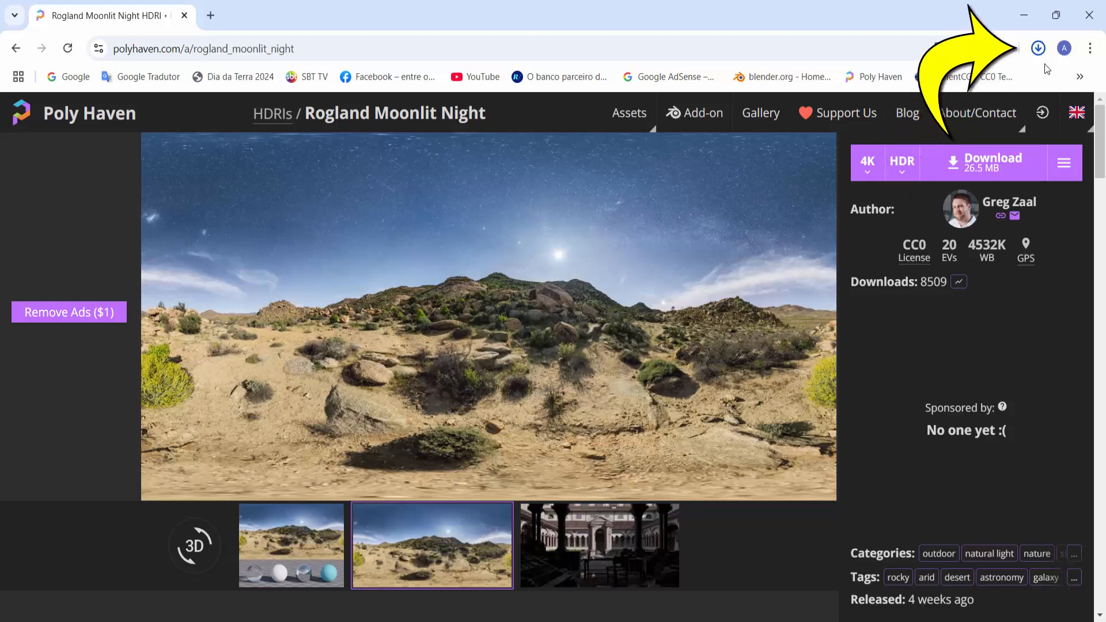
mouse_move(1024, 81)
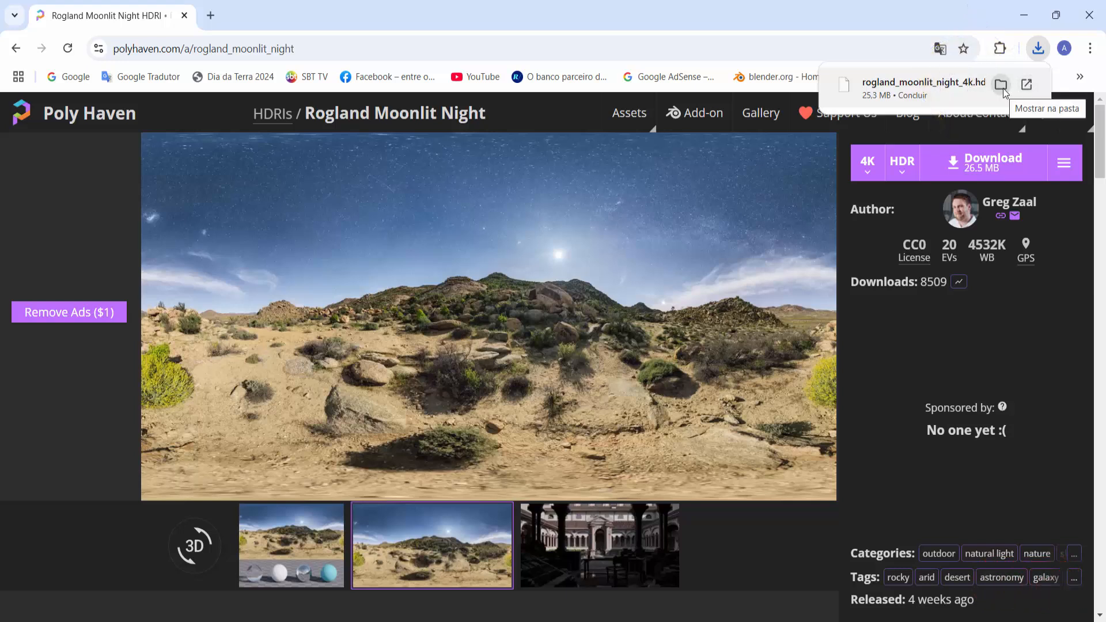
click(1002, 86)
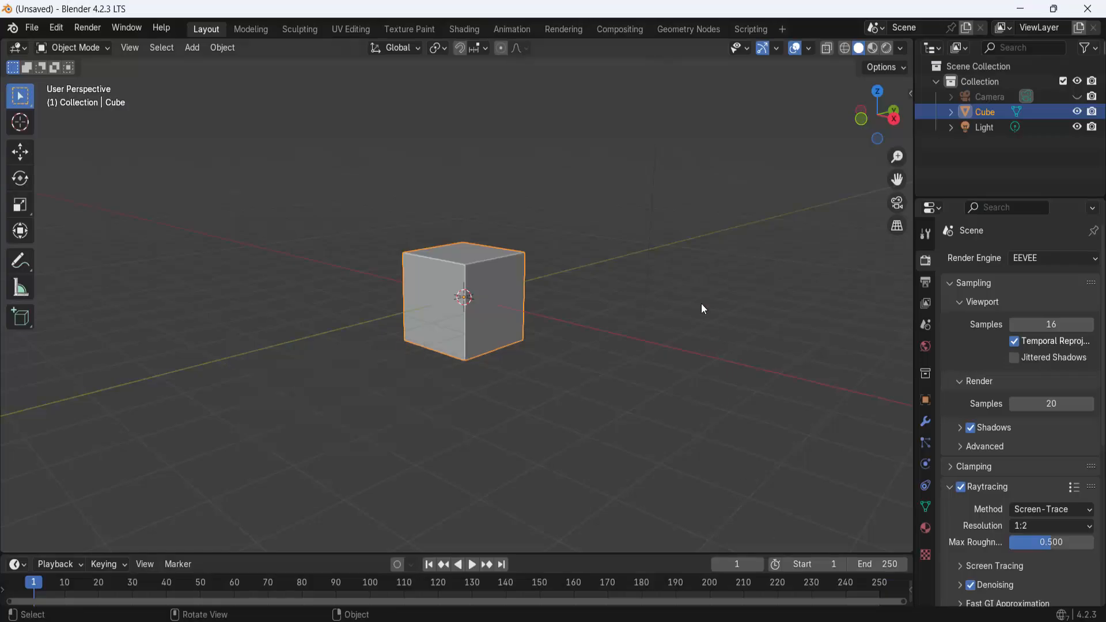
Switch to Blender and set the 3D viewport with the cube to Rendered shading
middle_drag(699, 313, 687, 334)
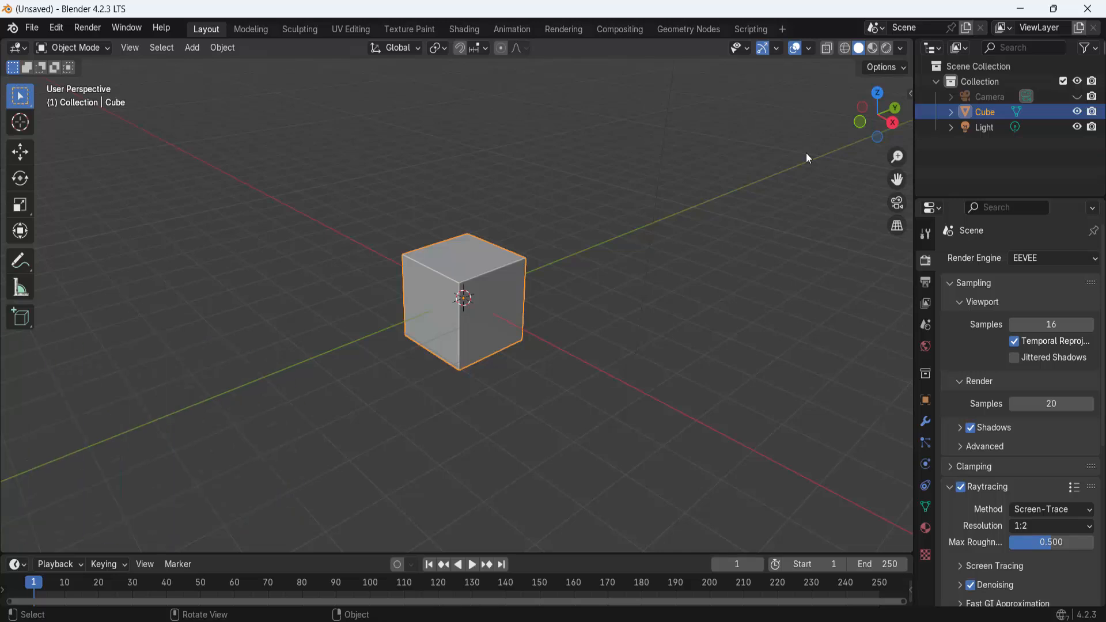
click(884, 49)
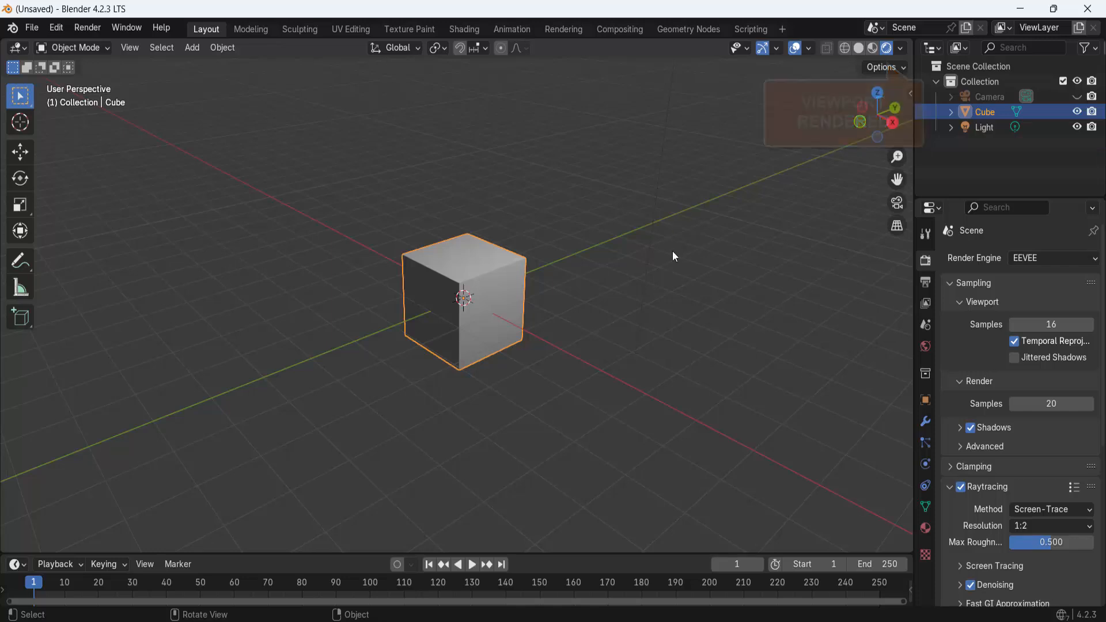
scroll(675, 257, up, 1)
scroll(675, 257, up, 3)
scroll(675, 256, down, 1)
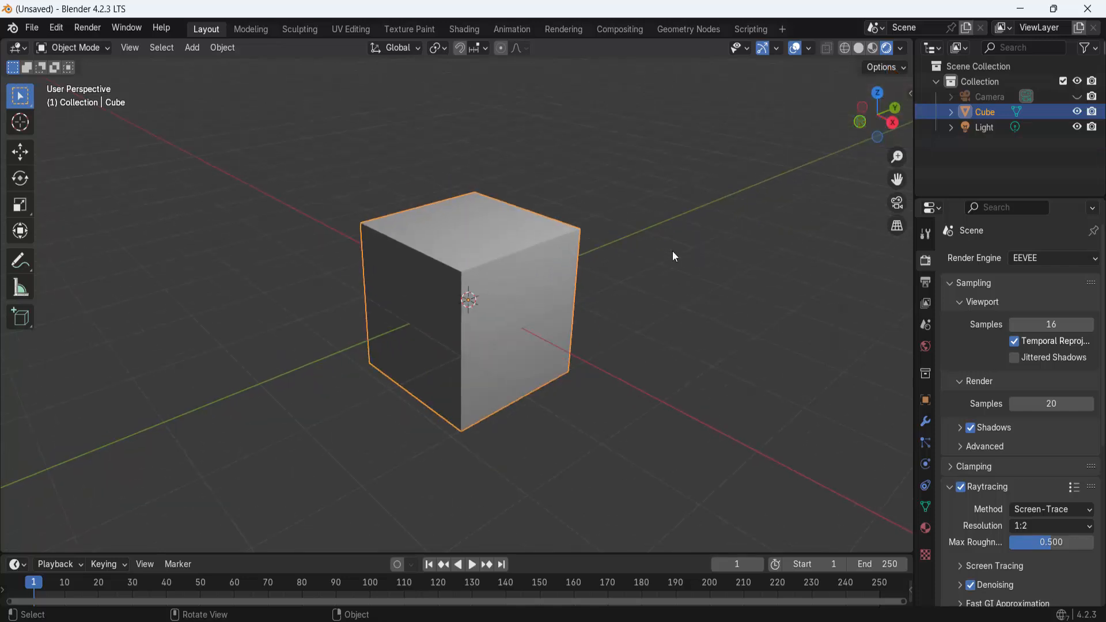
scroll(677, 249, down, 1)
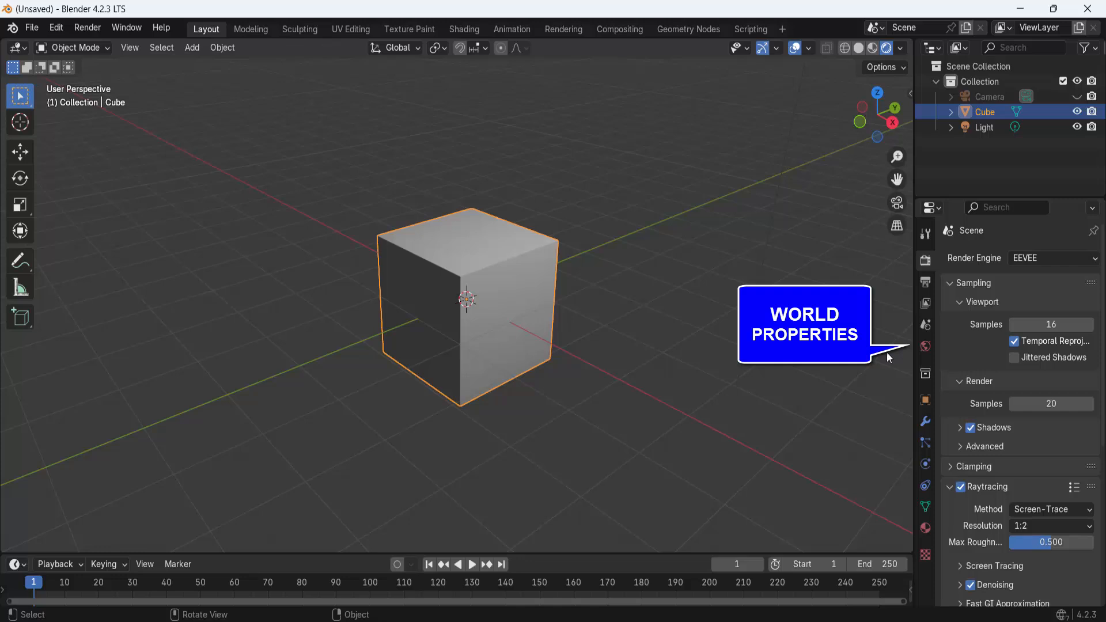
Try a red world background color with hue 0.987, saturation 0.894 and value 0.216, and darken it to black
click(926, 347)
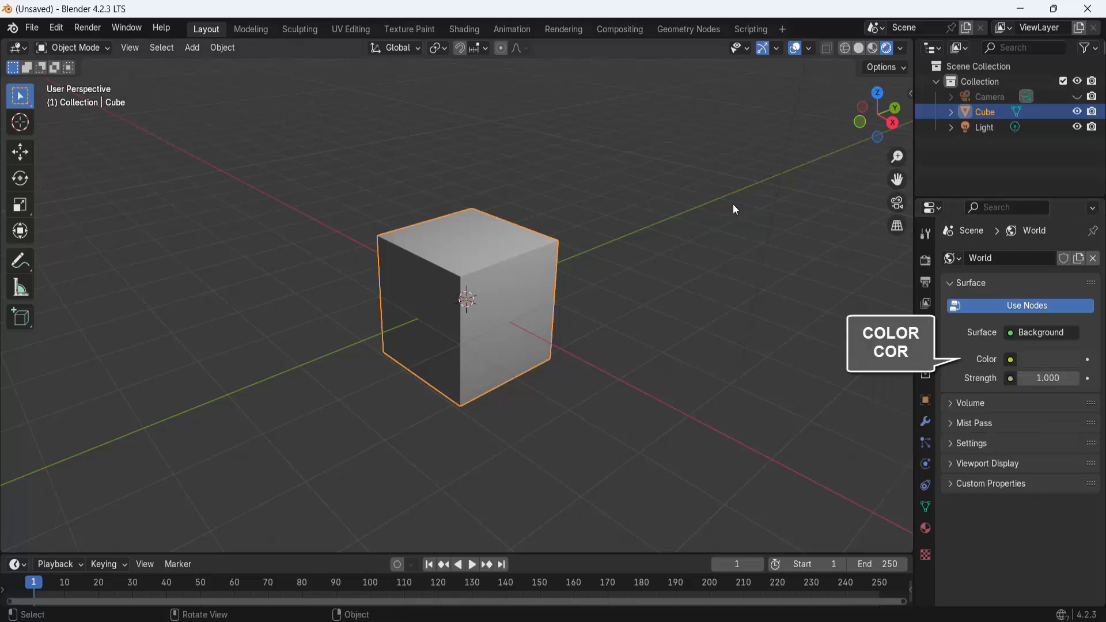
click(1052, 357)
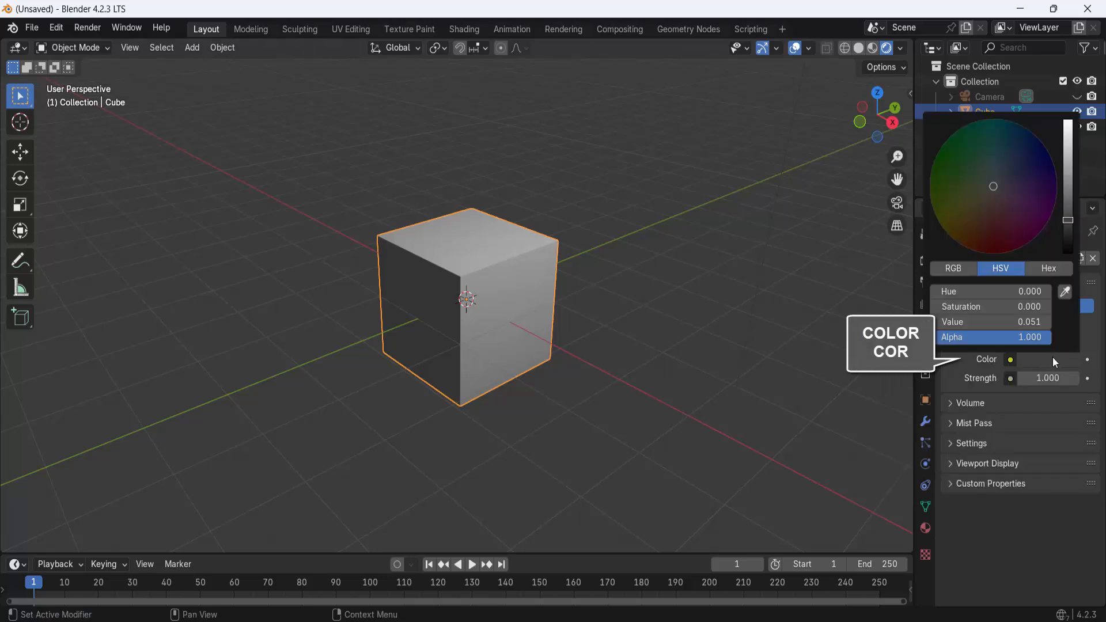
click(1000, 232)
drag(1074, 219, 1068, 185)
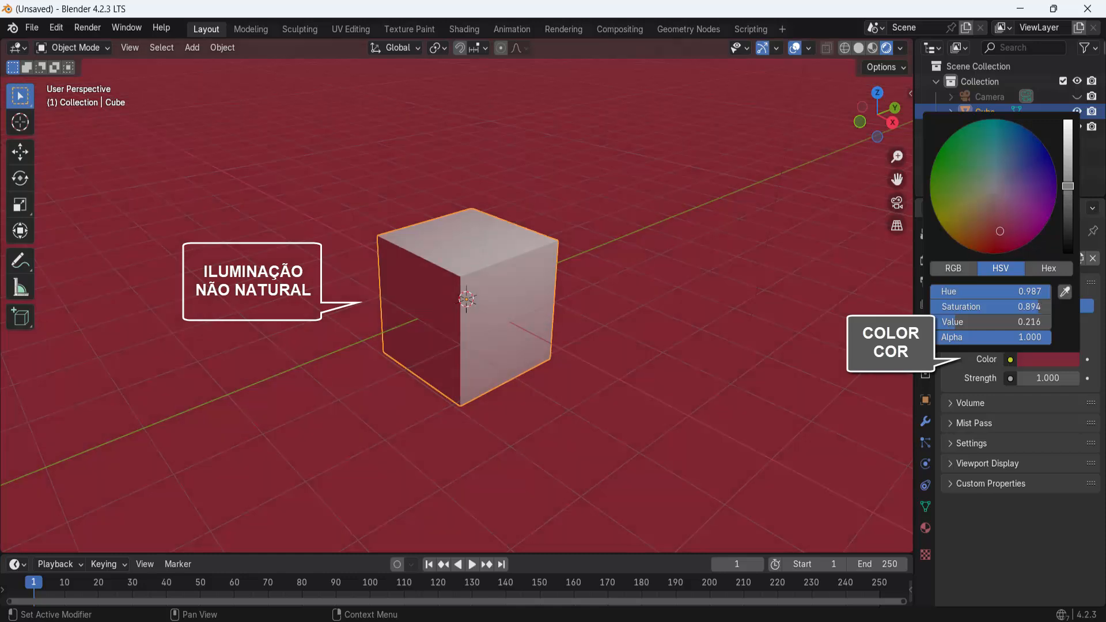
click(1049, 358)
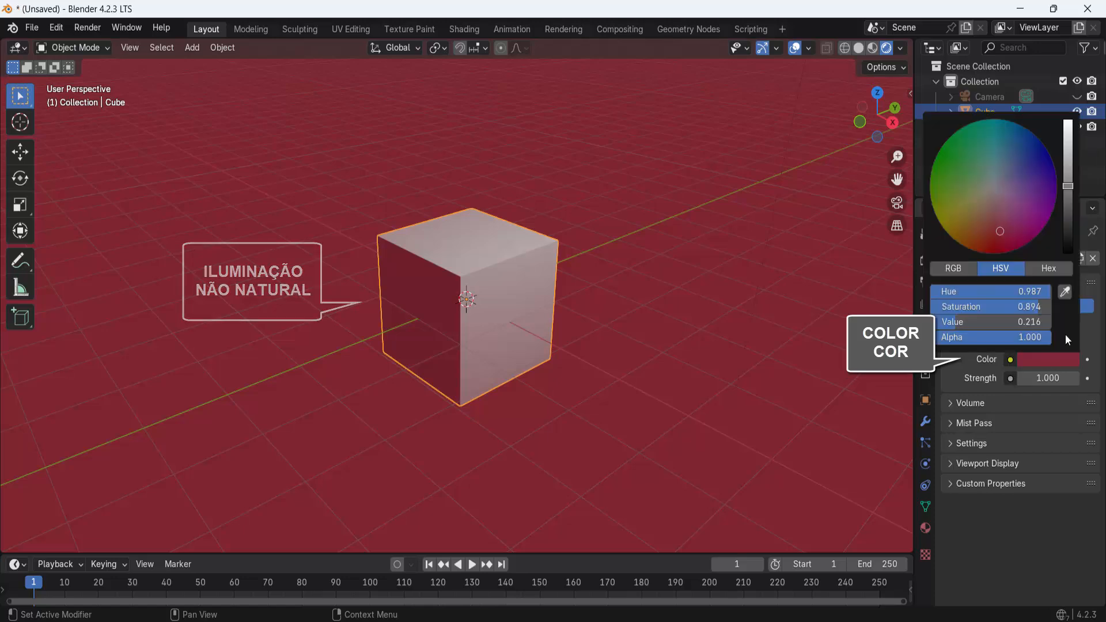
drag(1067, 186, 1067, 251)
Turn the timeline area into an enlarged Shader Editor with its sidebar hidden
drag(572, 553, 620, 348)
click(17, 361)
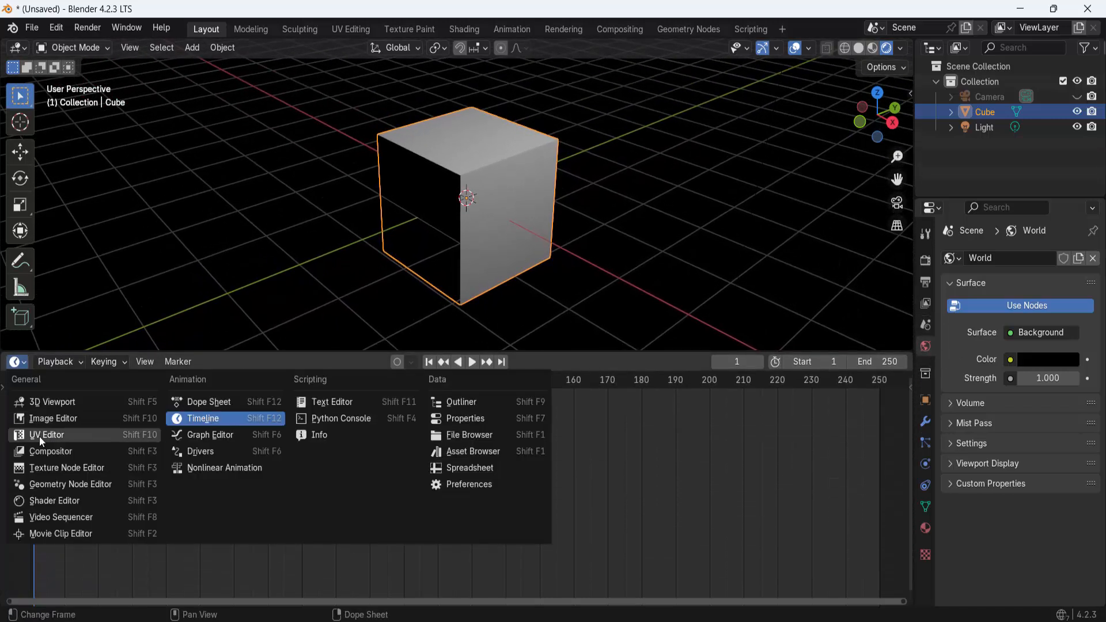
click(46, 520)
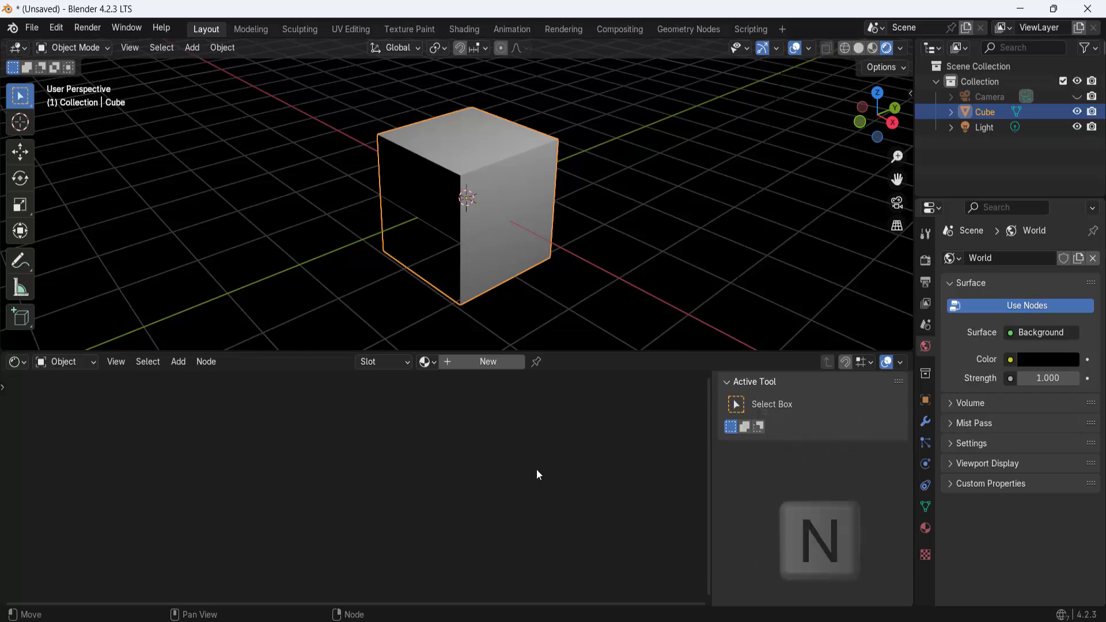
key(n)
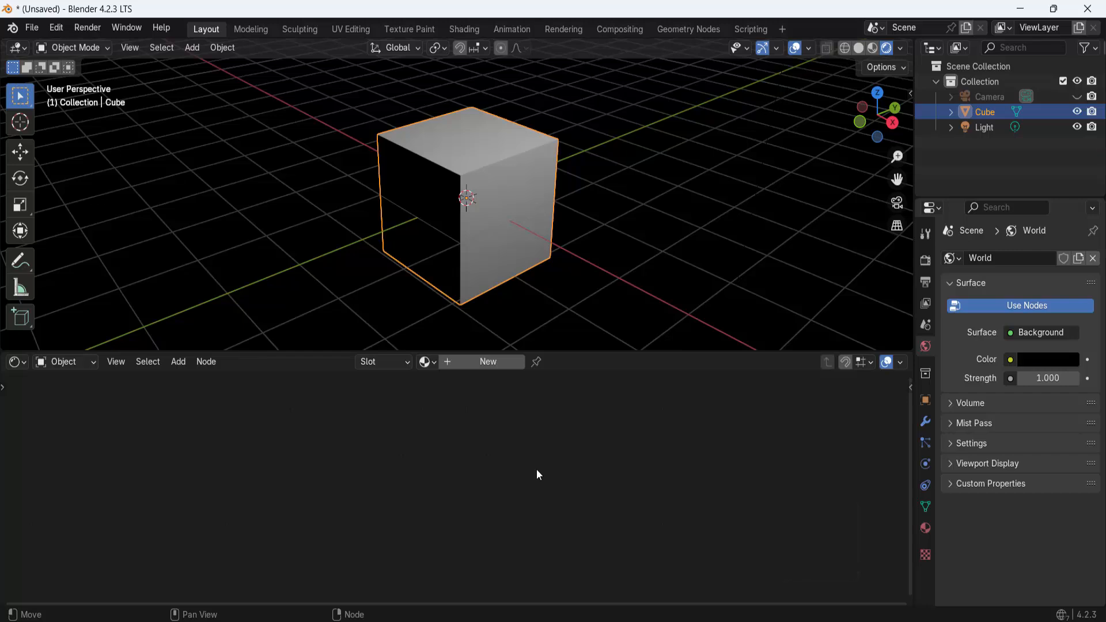
key(n)
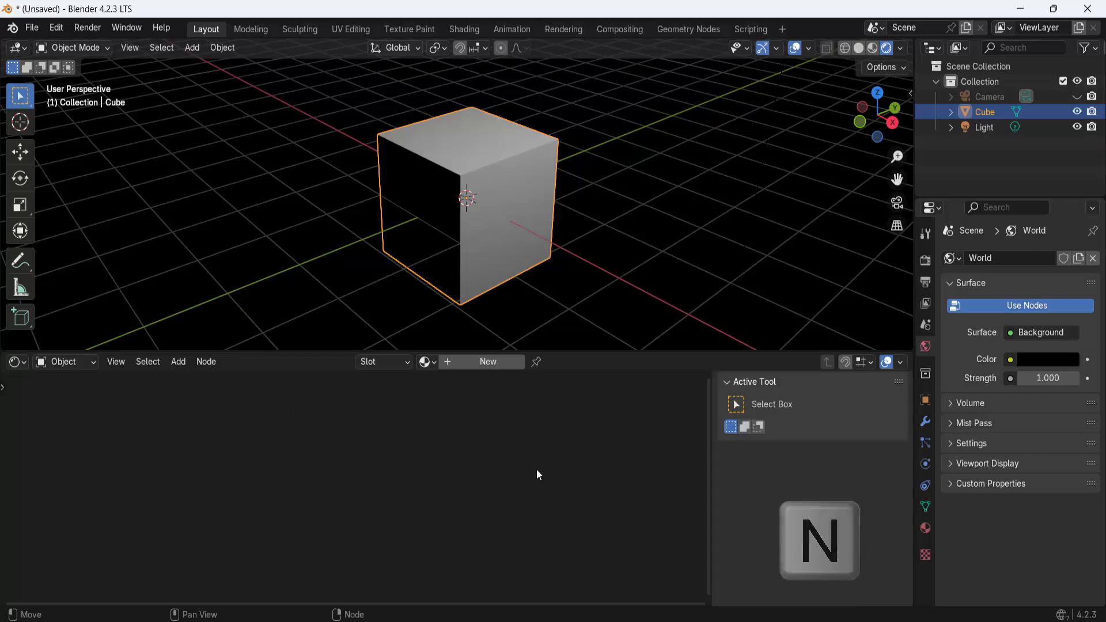
key(n)
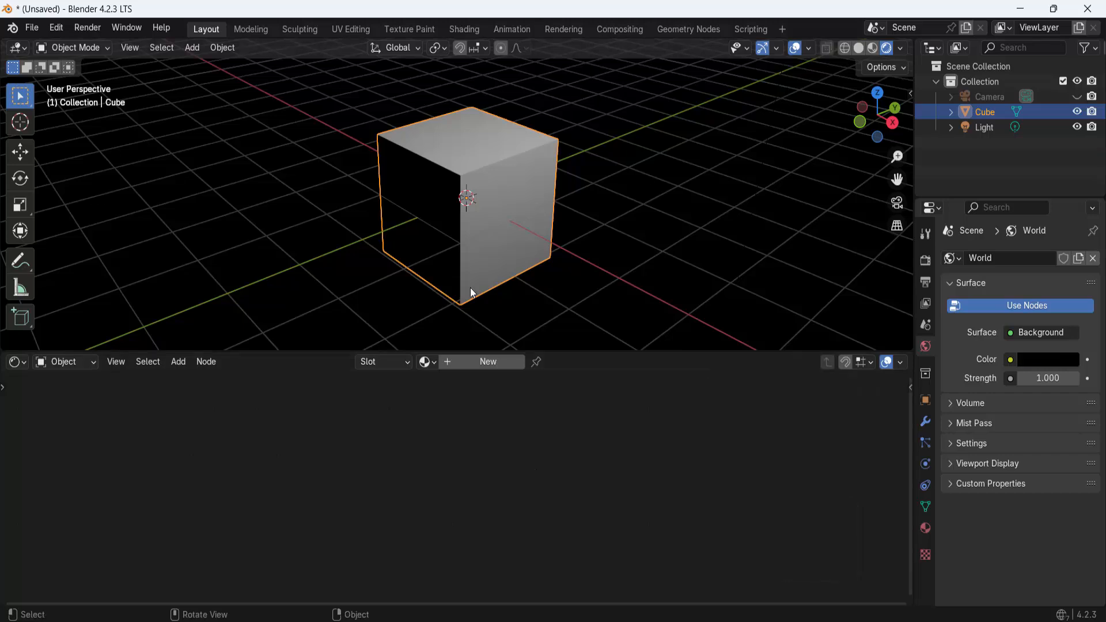
Set the Shader Editor's shader type to World and frame the Background and World Output nodes
click(88, 363)
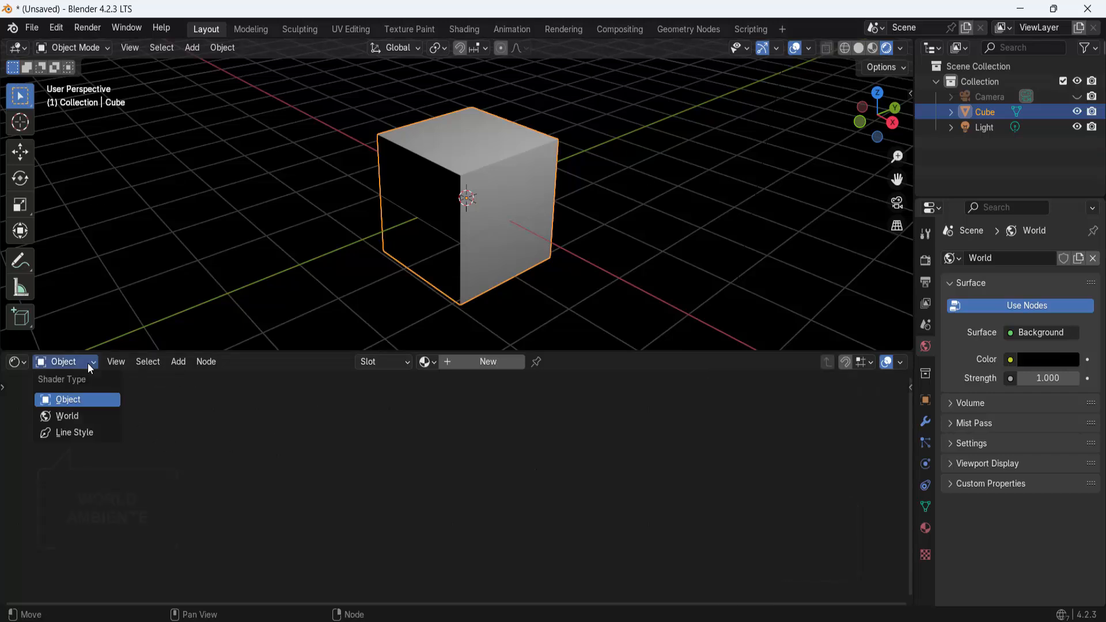
click(74, 417)
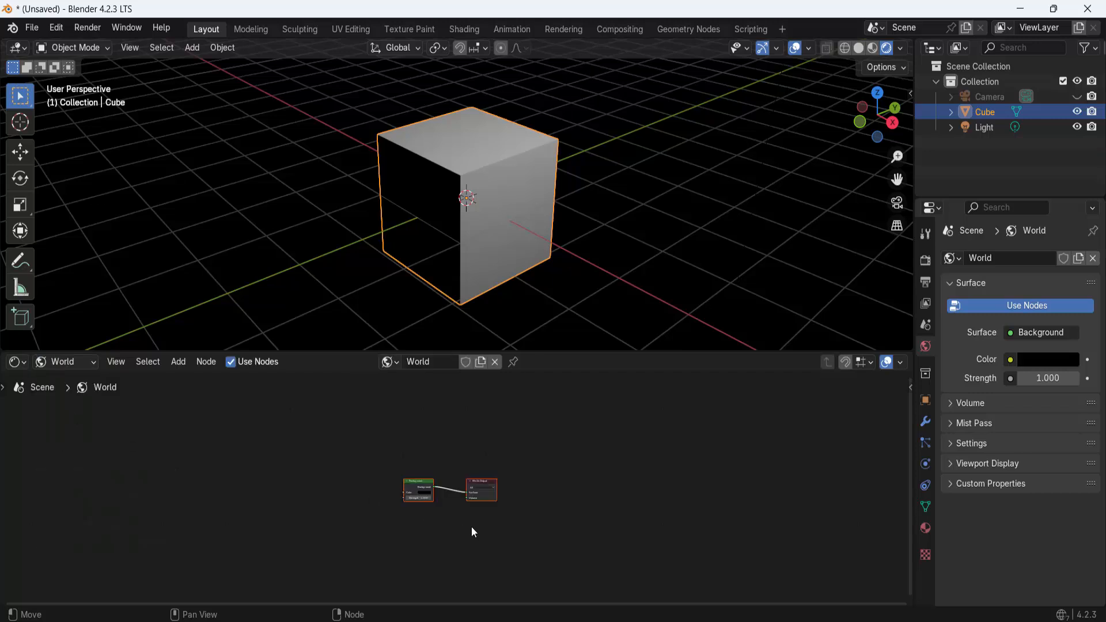
key(Home)
middle_drag(410, 533, 523, 509)
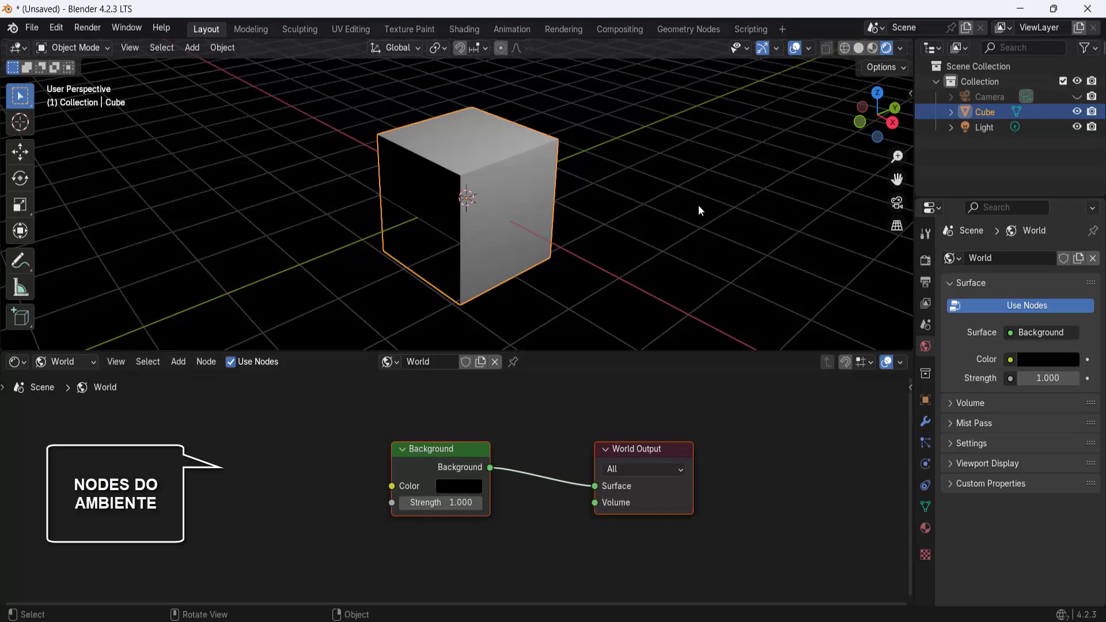
Color the Background node light green, and adjust the world color to hue 0.361, saturation 0.908 and value 0.892
click(464, 488)
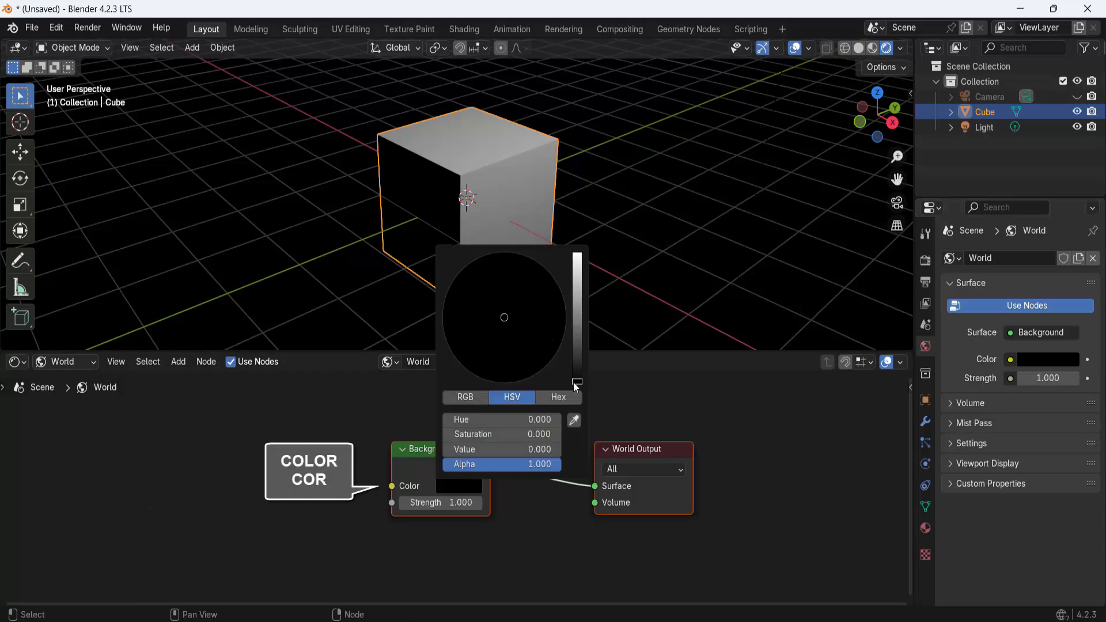
drag(573, 381, 509, 306)
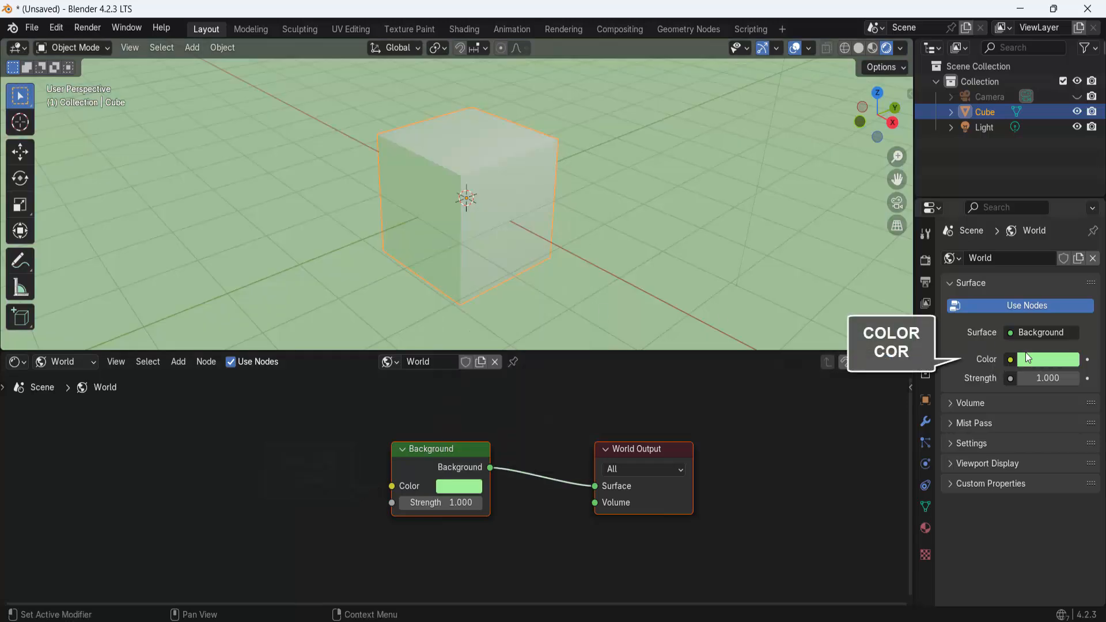
click(1054, 361)
drag(991, 240, 965, 153)
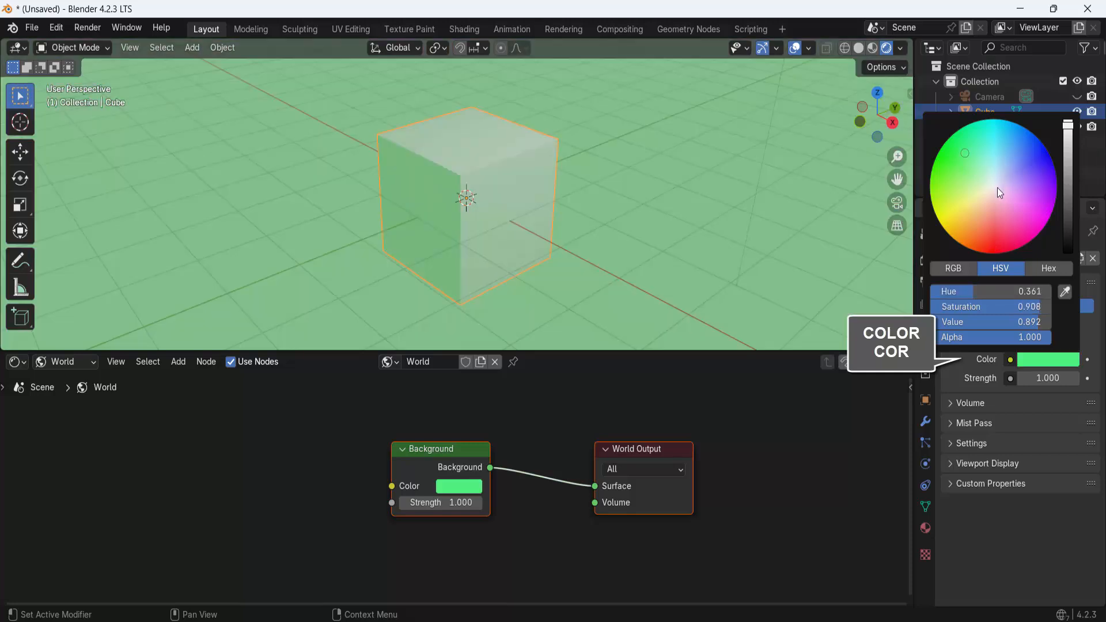
Change the world color to a near-white with hue 0.022 and saturation 0.071, and darken it to near black
click(994, 189)
click(1048, 360)
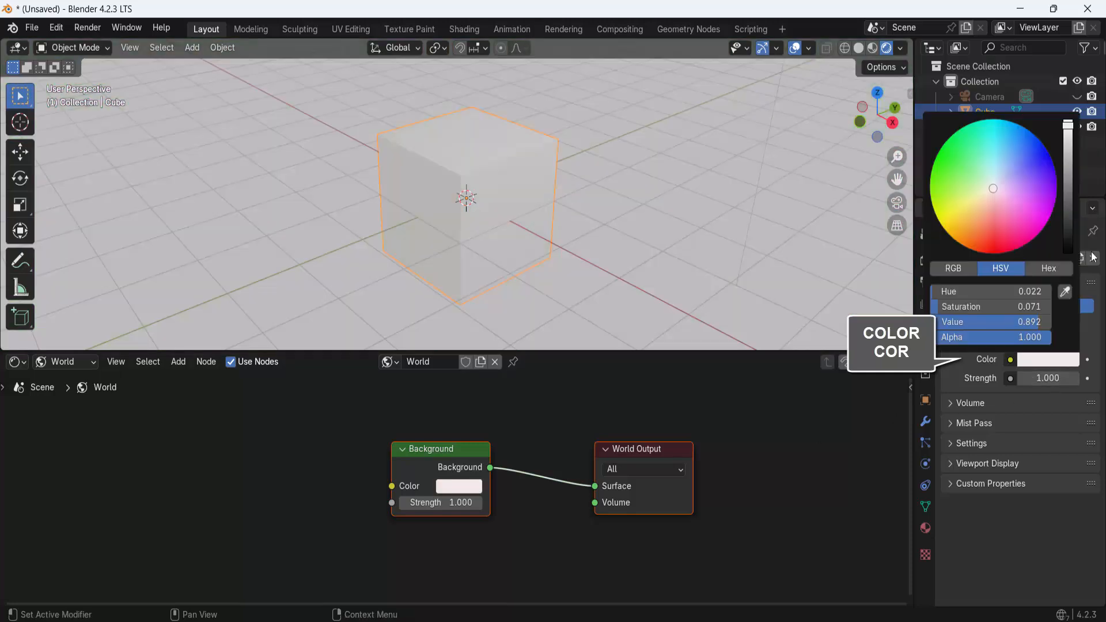
drag(1068, 133, 1068, 241)
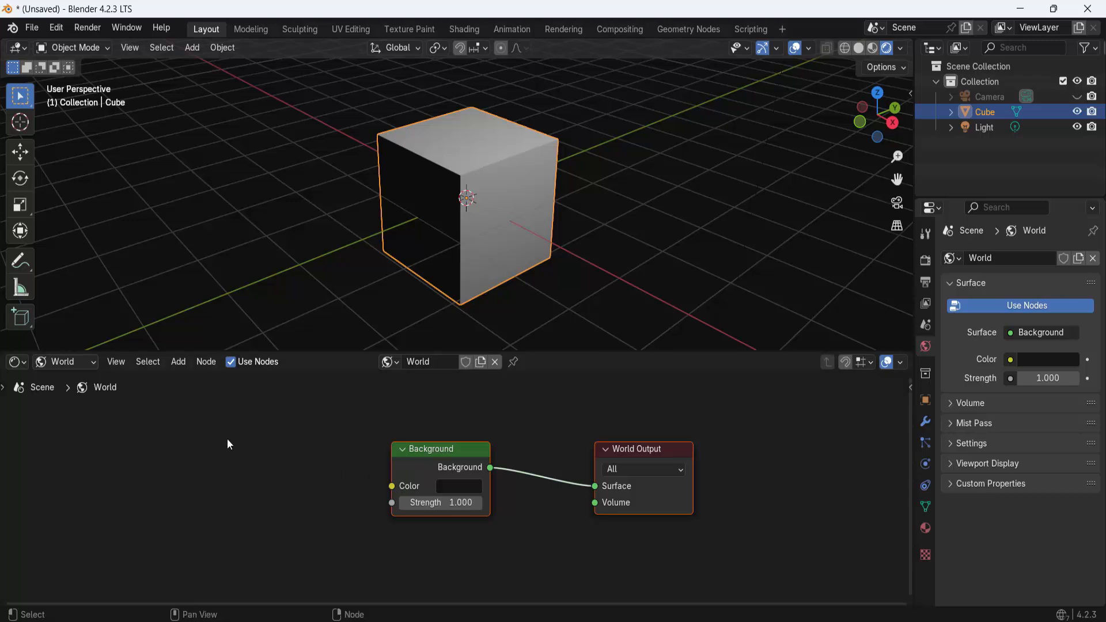
Add an Environment Texture as the source of the world Background's color
click(181, 365)
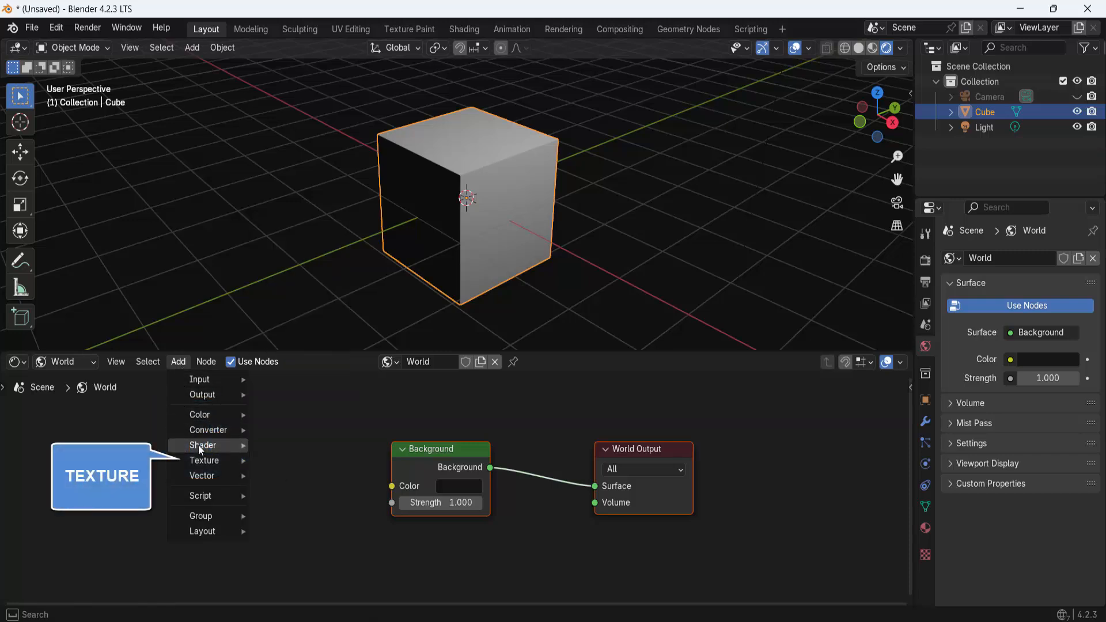
mouse_move(202, 462)
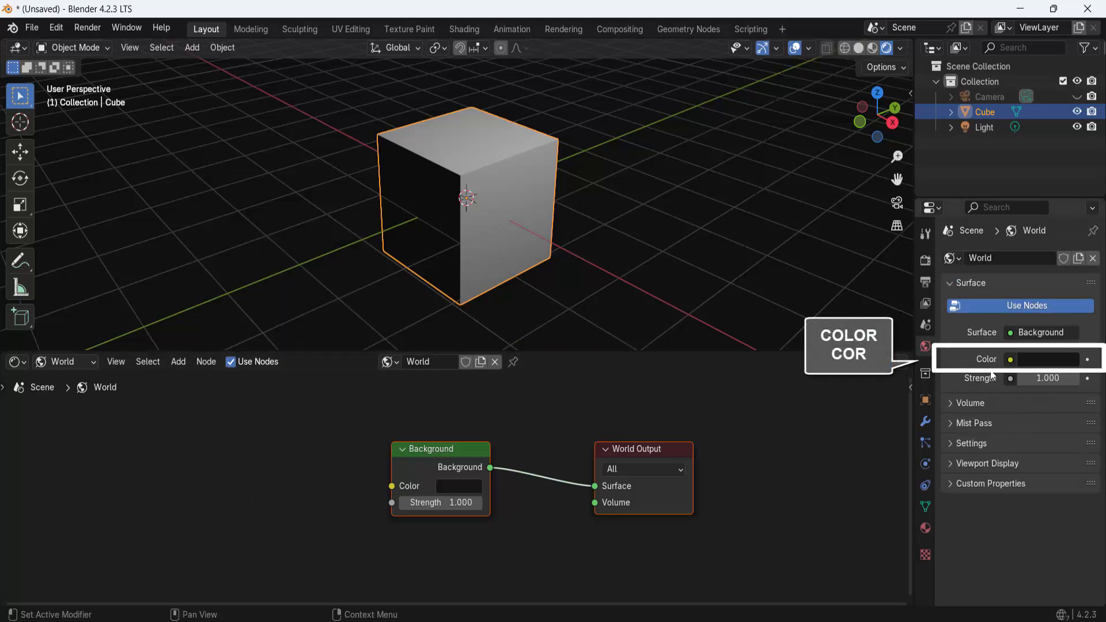
click(1011, 360)
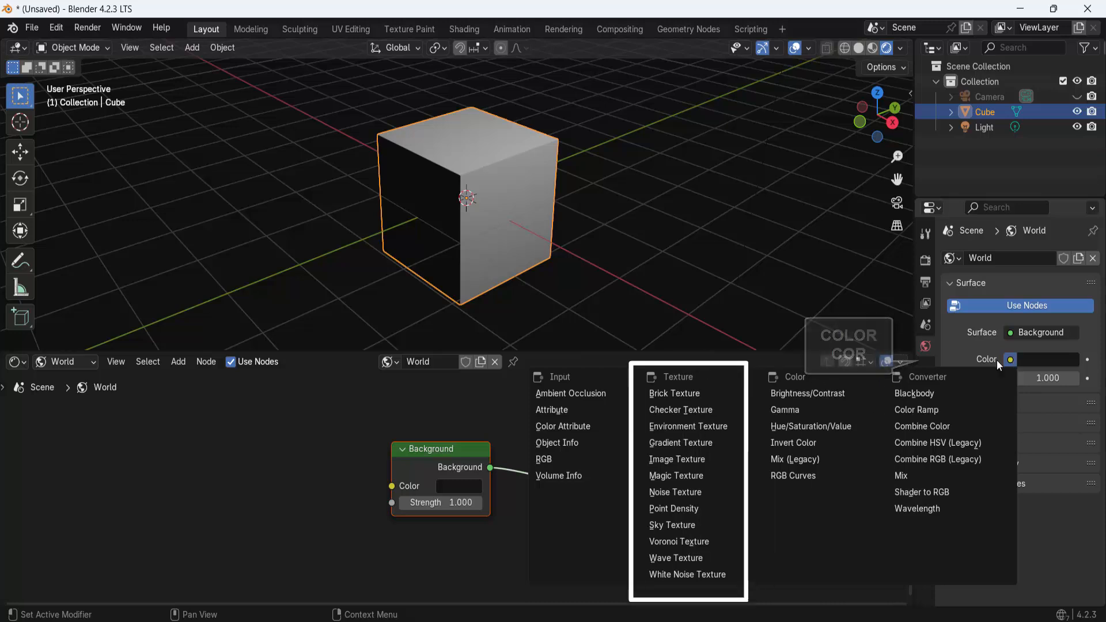
click(720, 427)
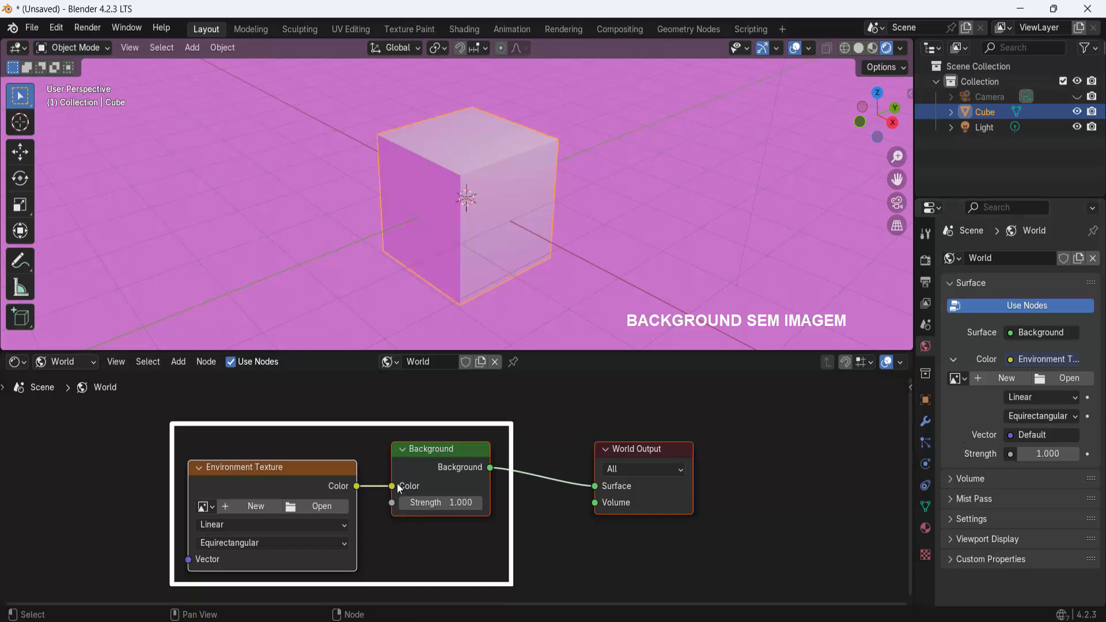
Disconnect the Environment Texture from the Background node's Color input and reconnect it
drag(392, 486, 361, 488)
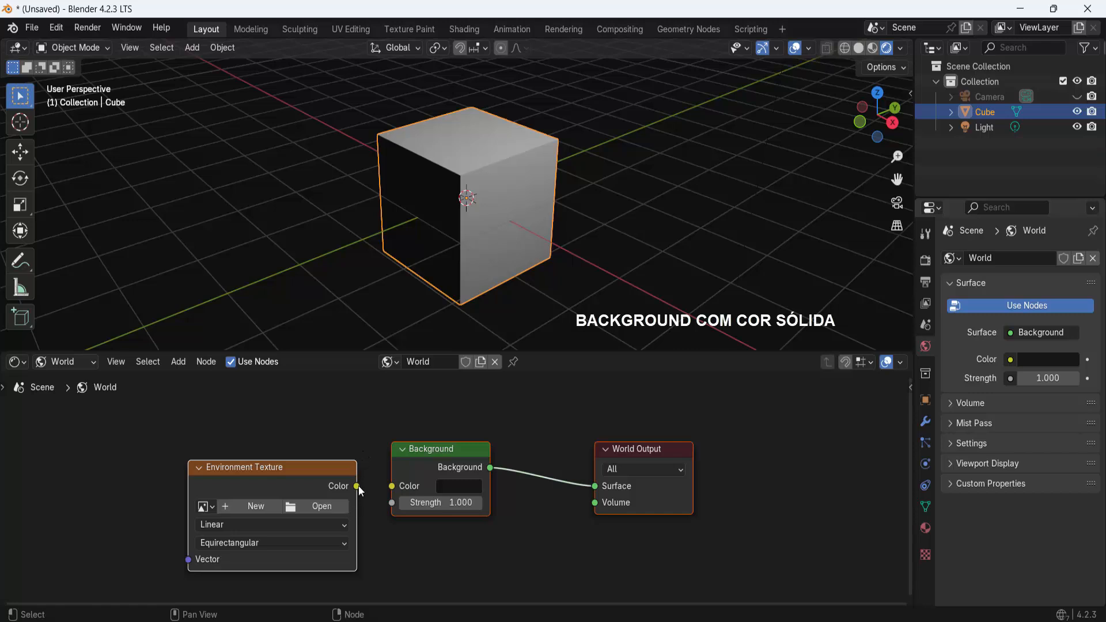
drag(358, 486, 392, 486)
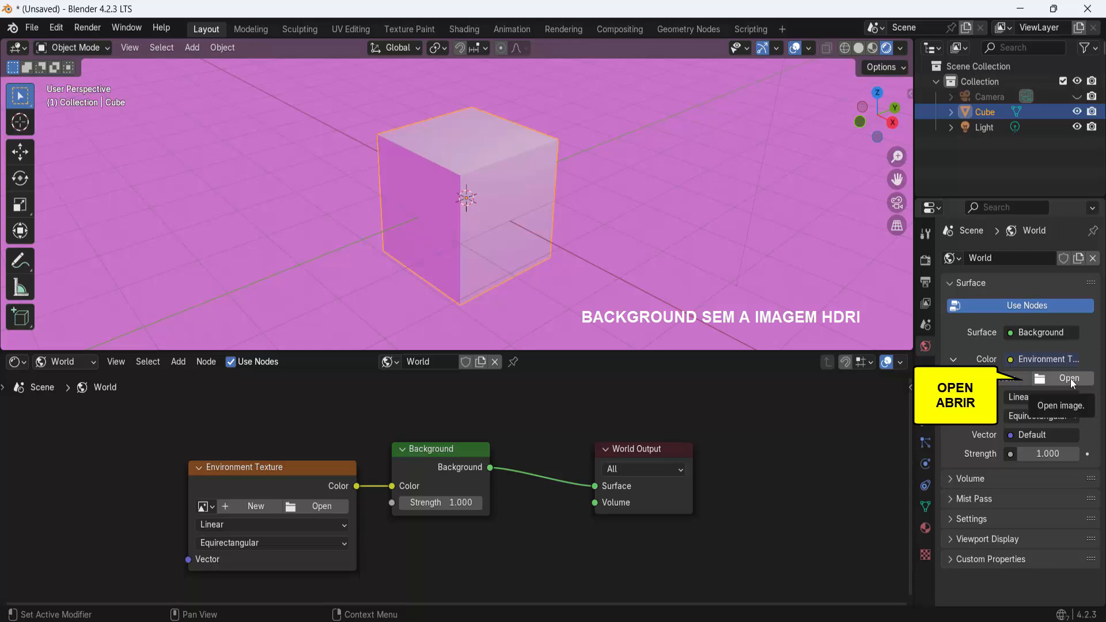
Load rogland_moonlit_night_4k.hdr from the Downloads folder into the Environment Texture node
click(321, 507)
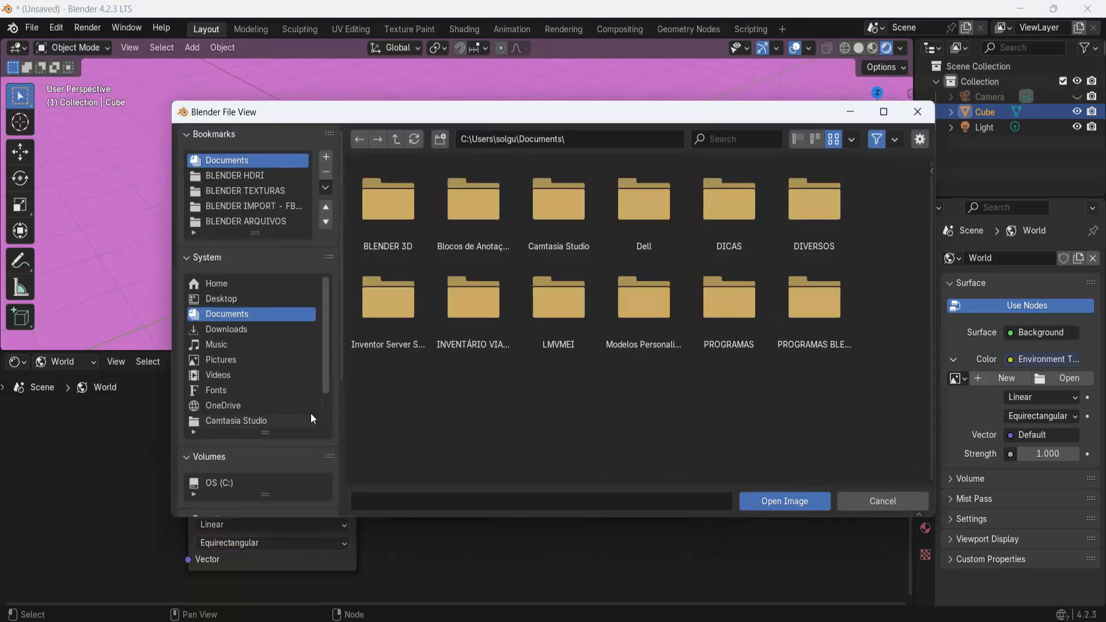
click(225, 325)
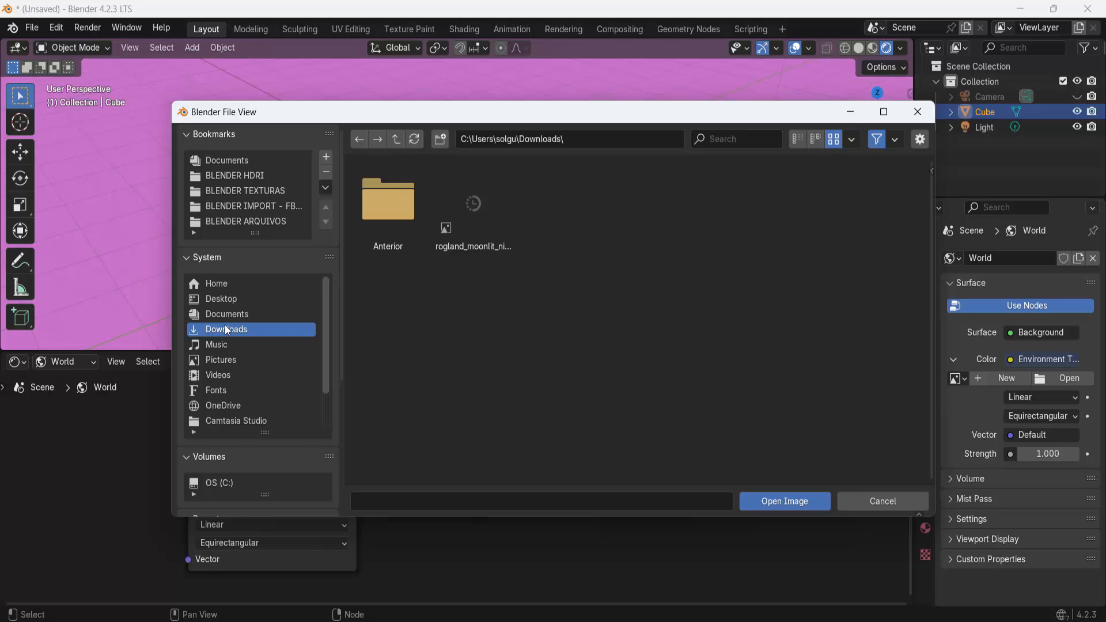
click(483, 229)
click(794, 499)
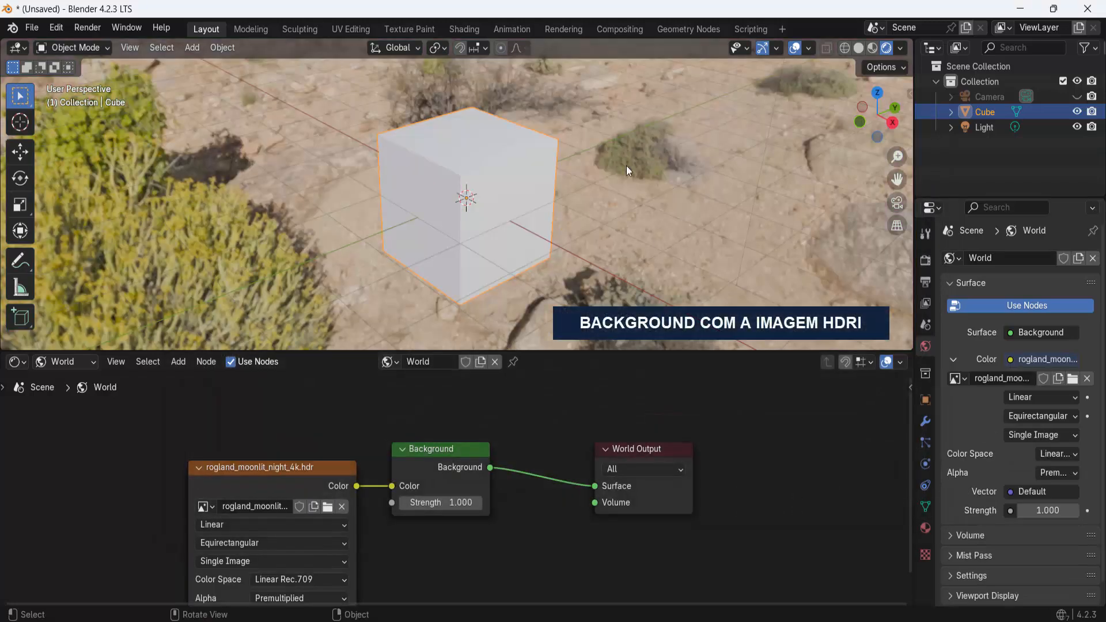
Try the Background node at strength 0, and set its strength back to 1
scroll(696, 195, up, 2)
scroll(696, 195, down, 3)
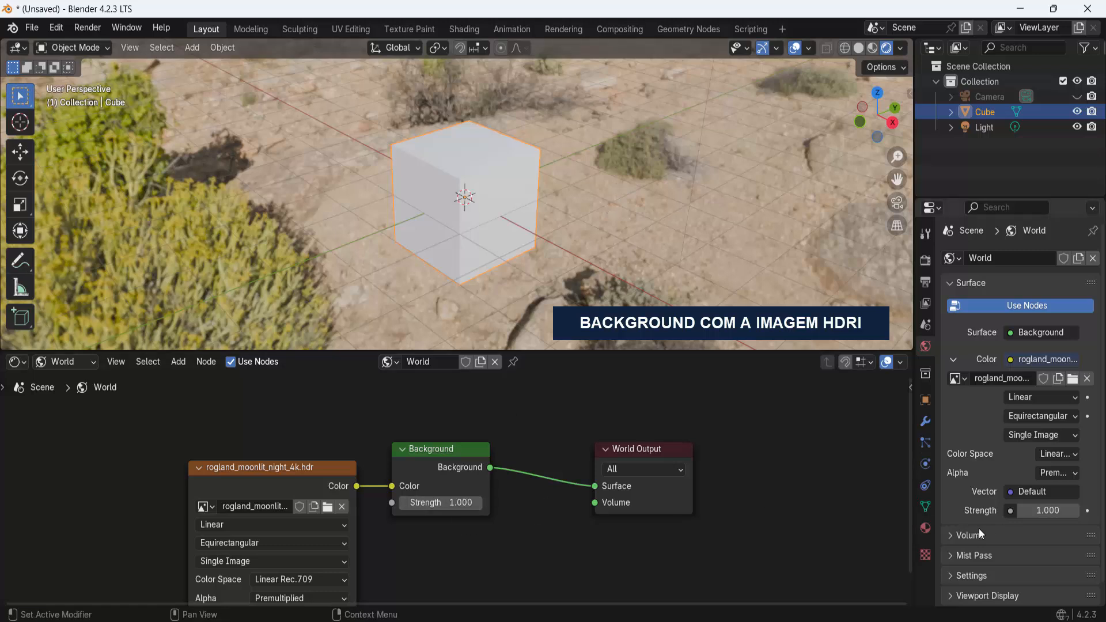
drag(455, 503, 409, 503)
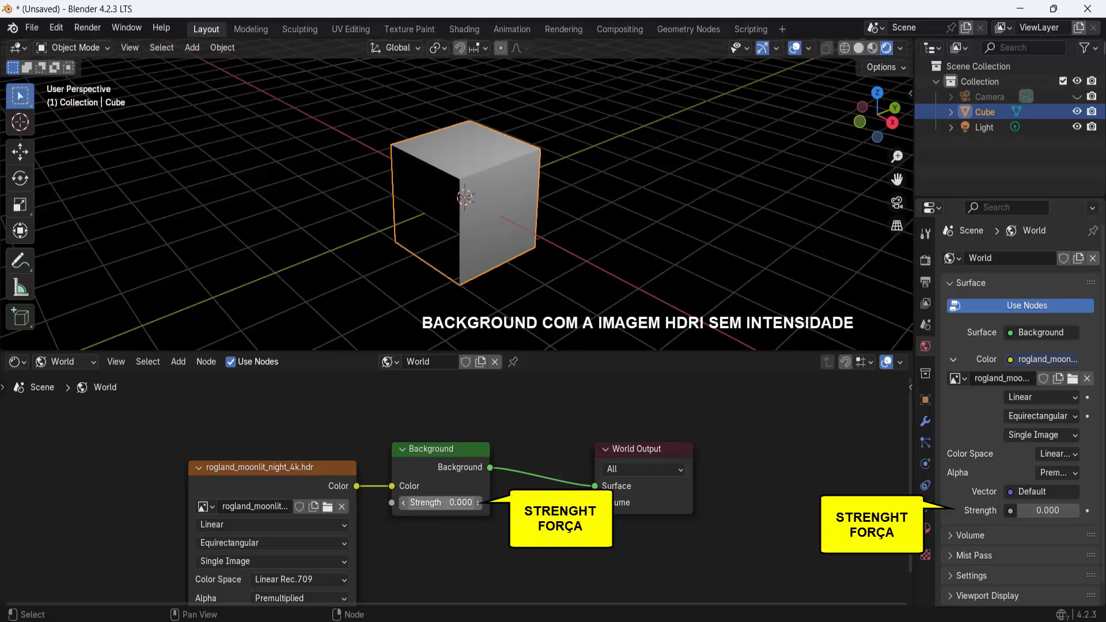
click(467, 503)
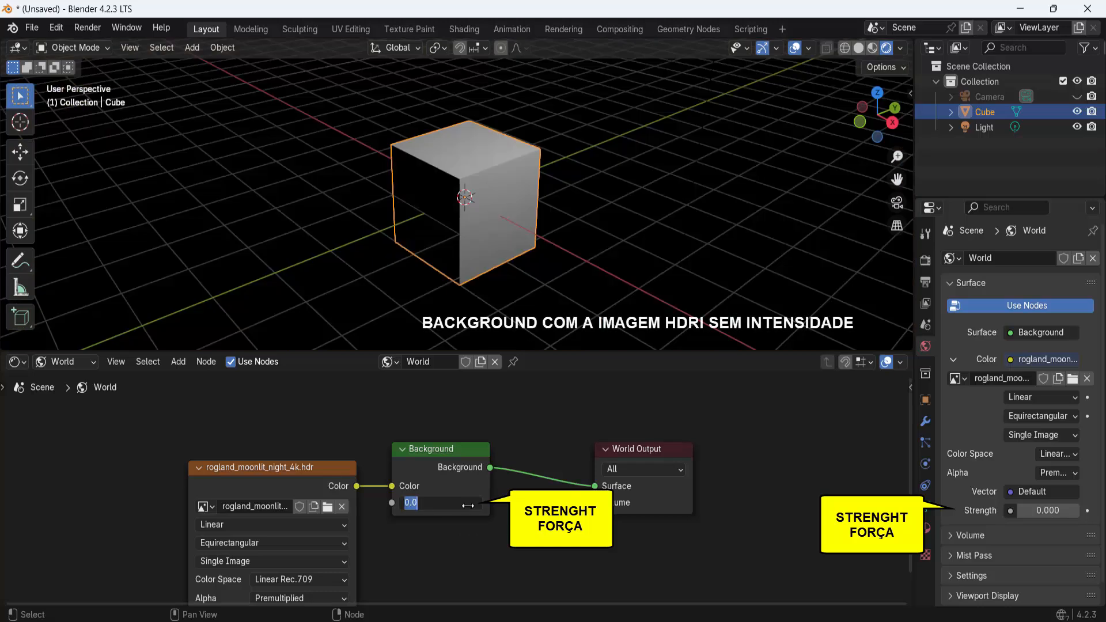
text(1)
key(Return)
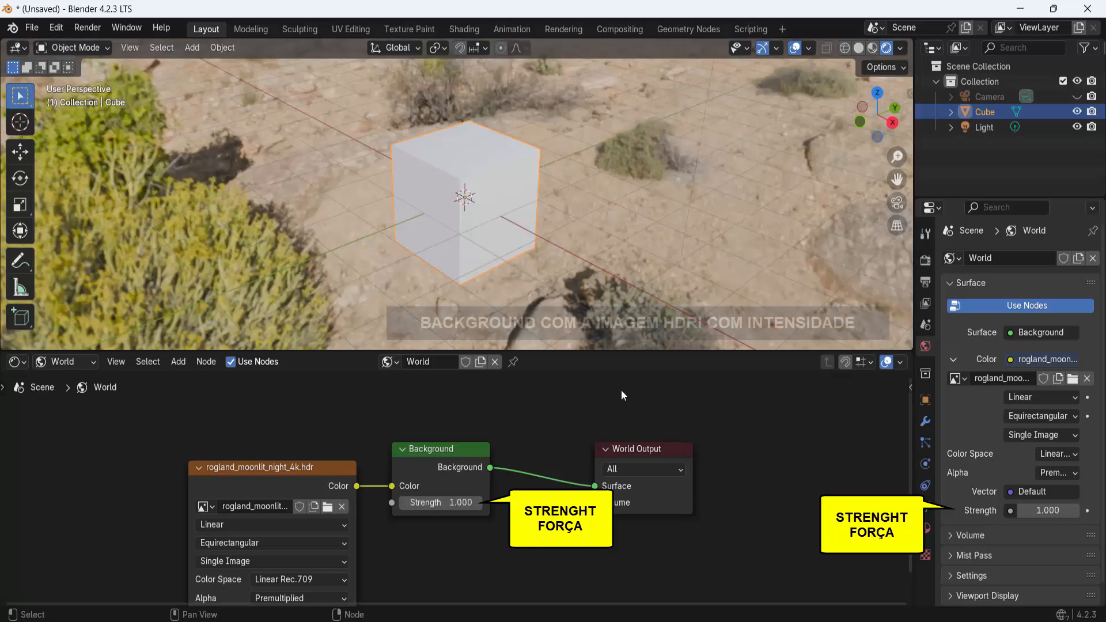
scroll(583, 274, down, 1)
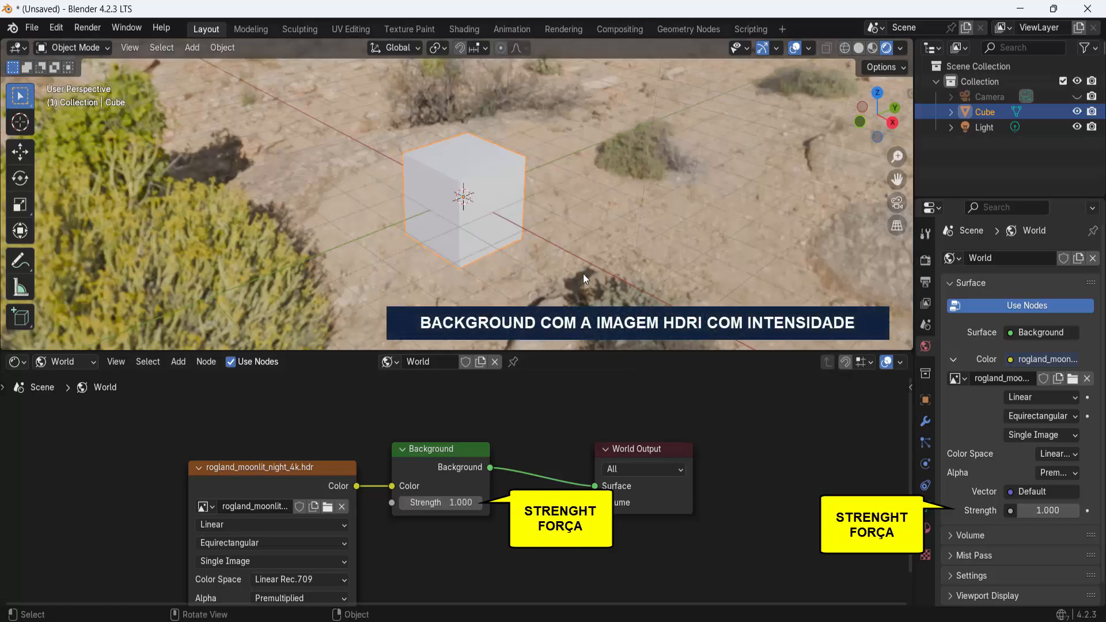
scroll(582, 274, up, 2)
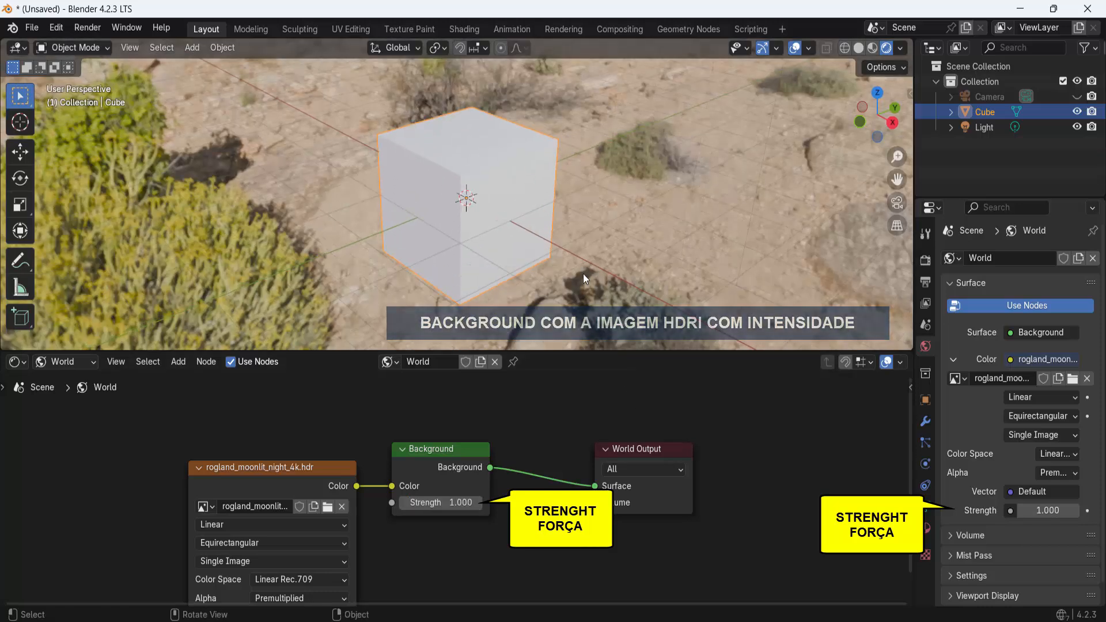
scroll(583, 274, up, 1)
scroll(583, 274, down, 3)
scroll(582, 274, up, 2)
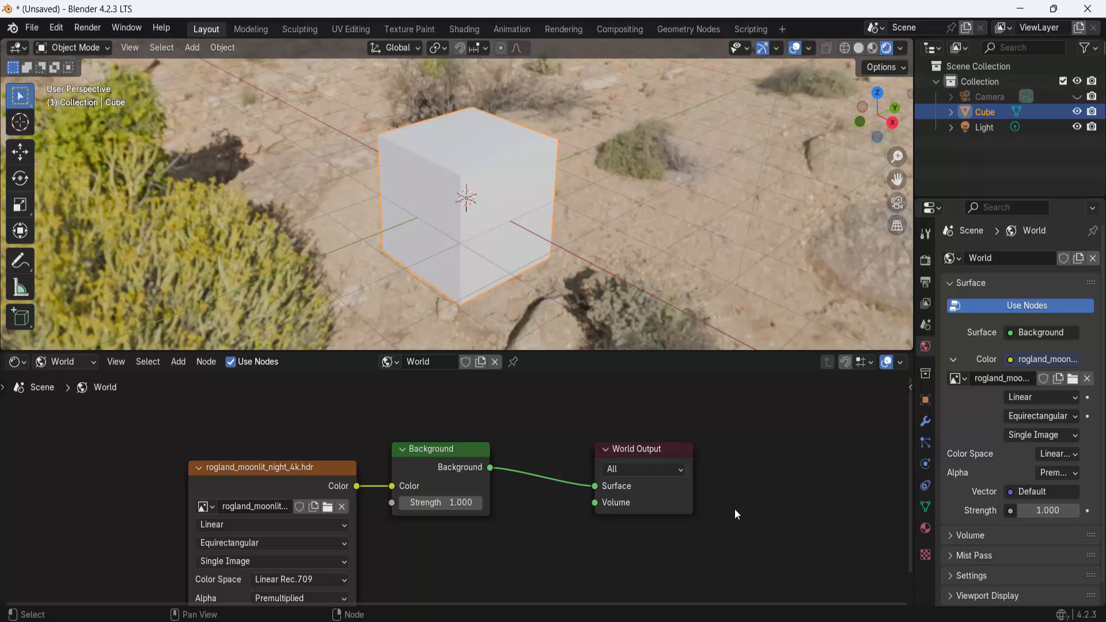
Move the World Output node aside and insert a Mix Shader node on the link between Background and World Output
scroll(734, 509, down, 3)
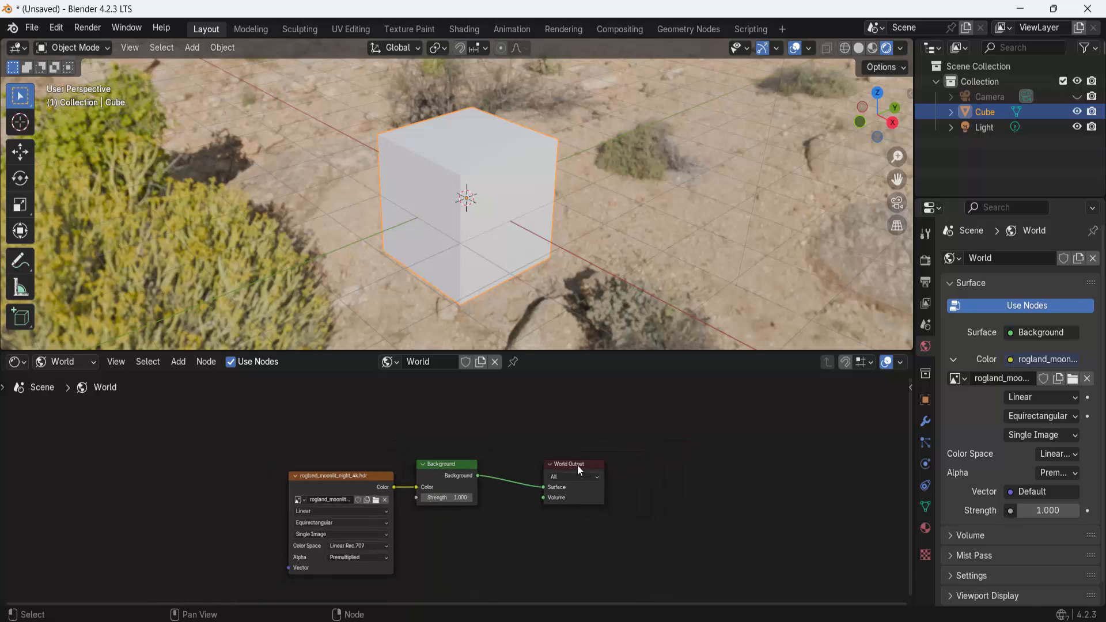
drag(578, 465, 623, 430)
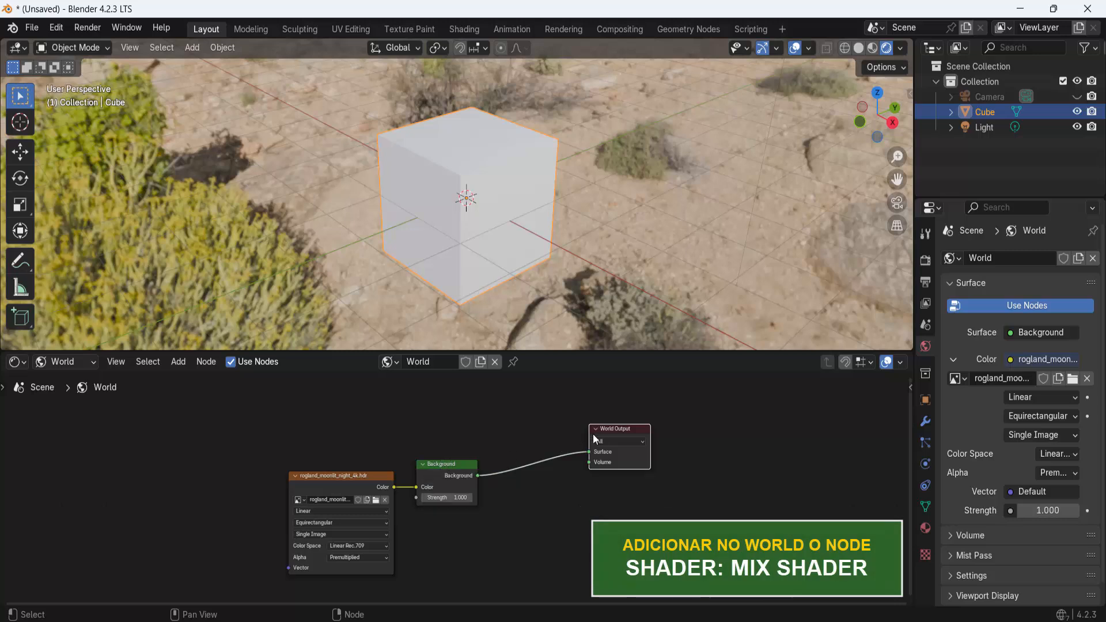
click(179, 362)
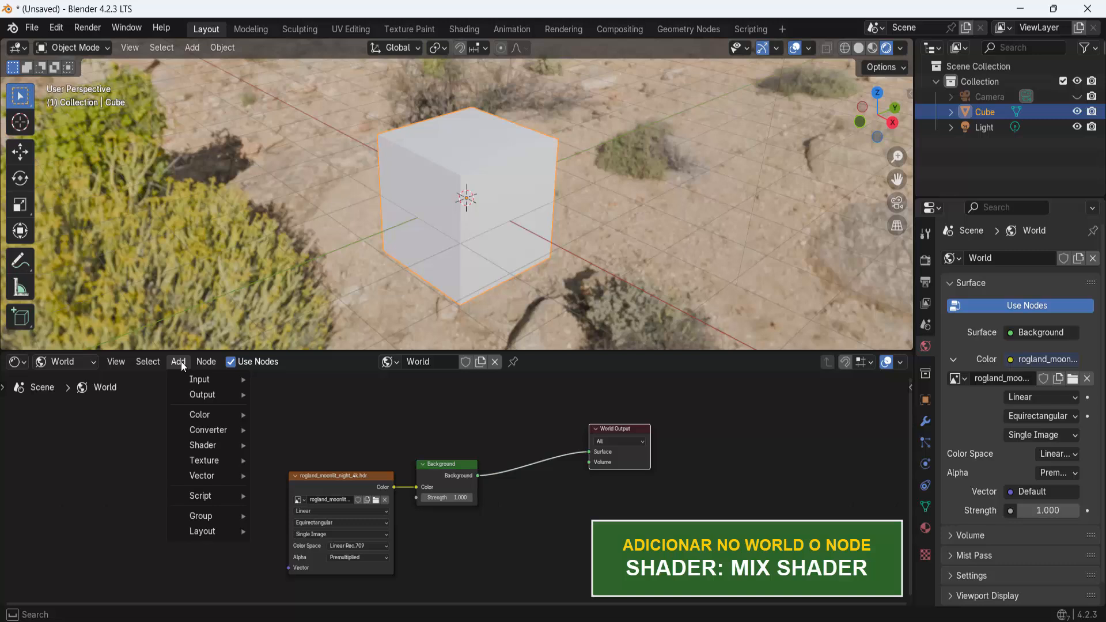
mouse_move(209, 446)
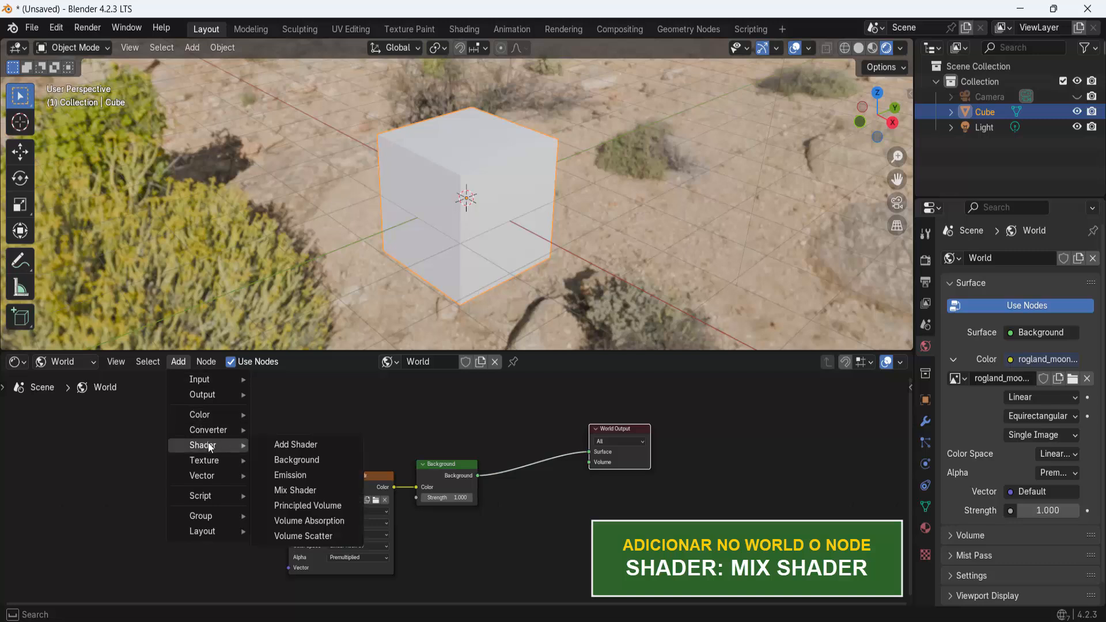
click(295, 490)
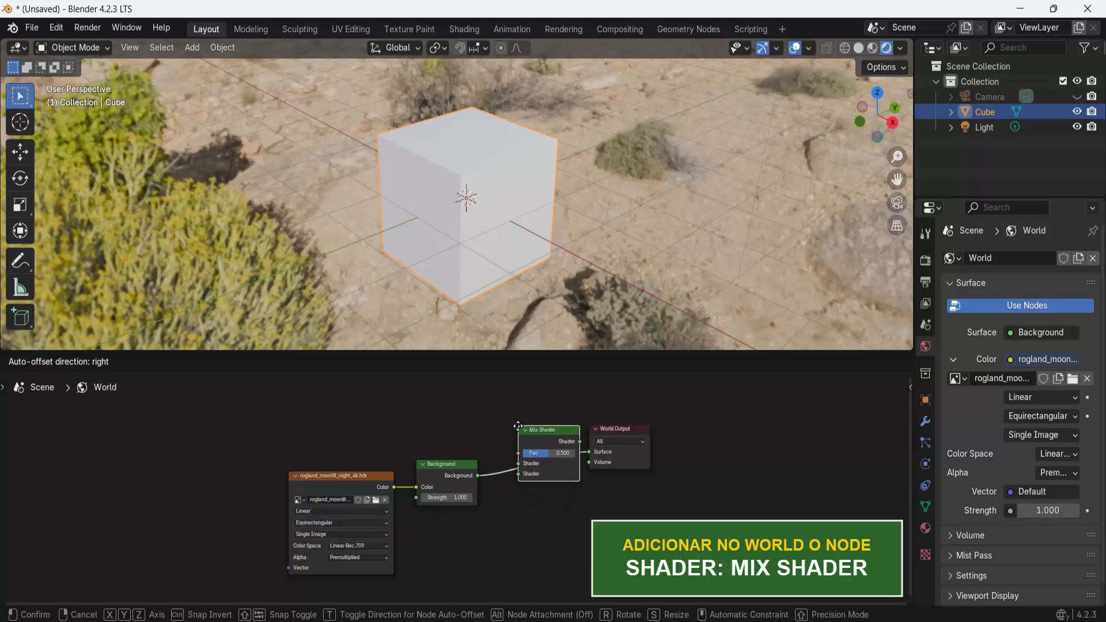
click(521, 439)
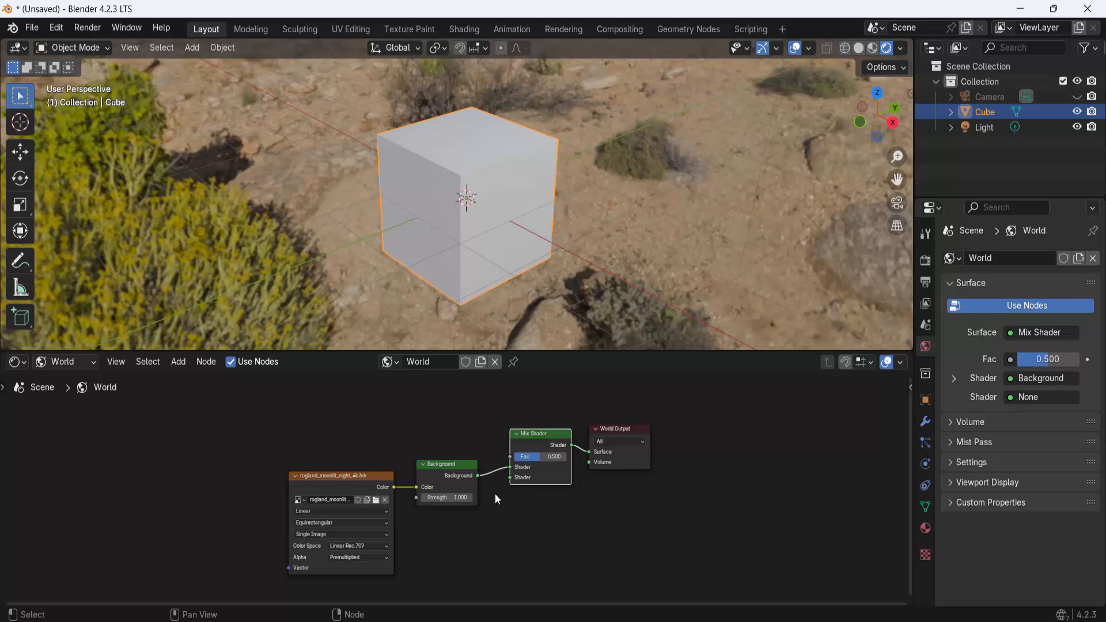
Rearrange the HDRI and Background nodes, duplicate Background below the original, and connect the copy to the Mix Shader's second Shader input
drag(330, 474, 292, 446)
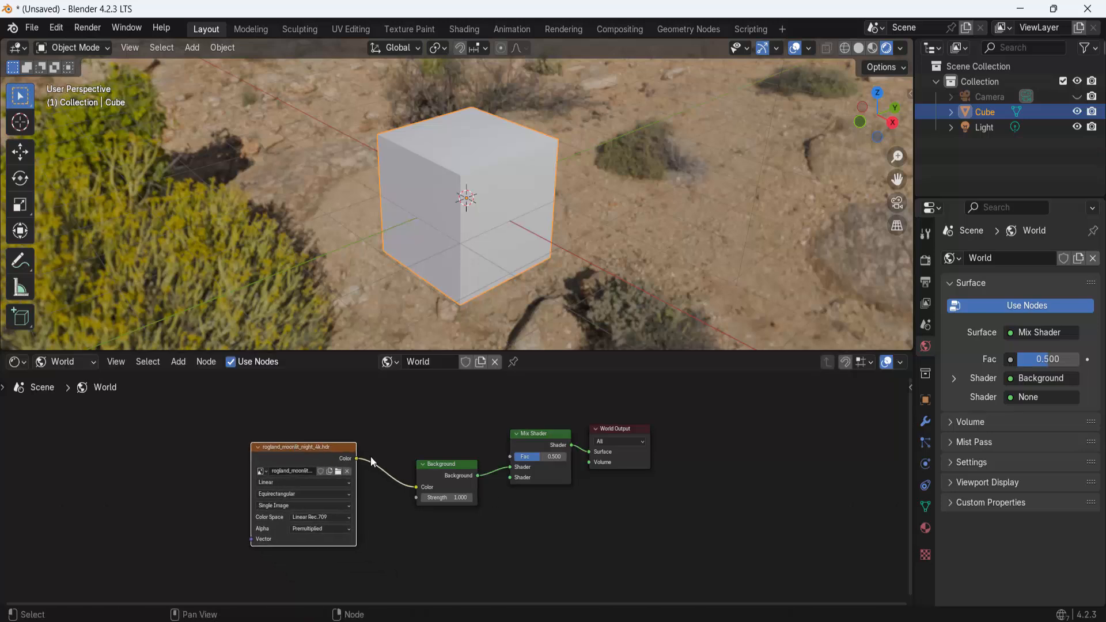
drag(451, 470, 443, 441)
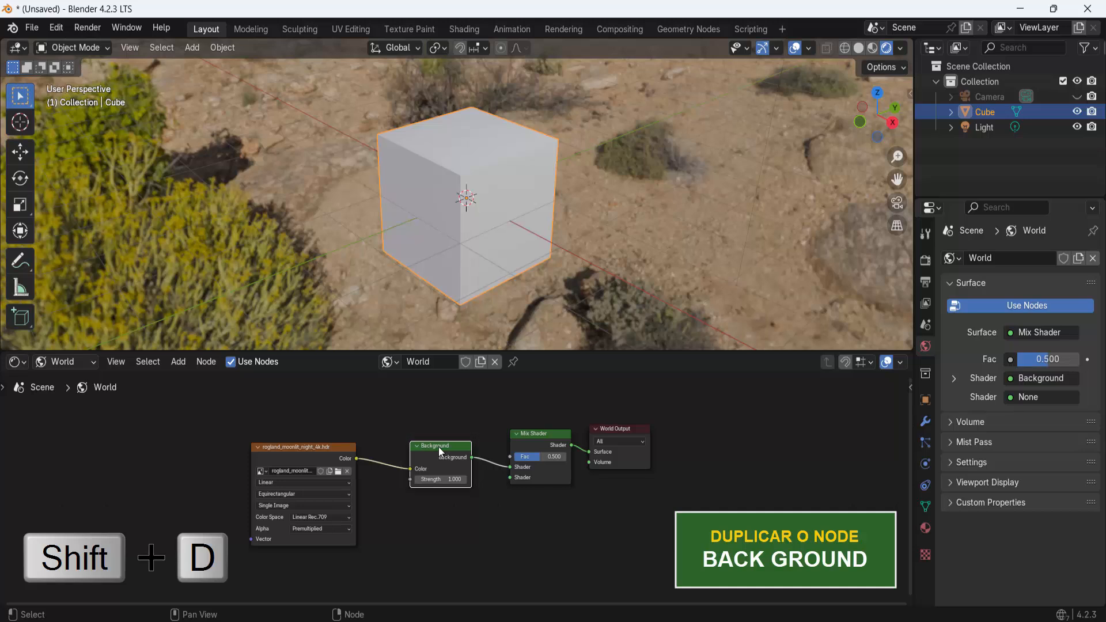
key(shift+d)
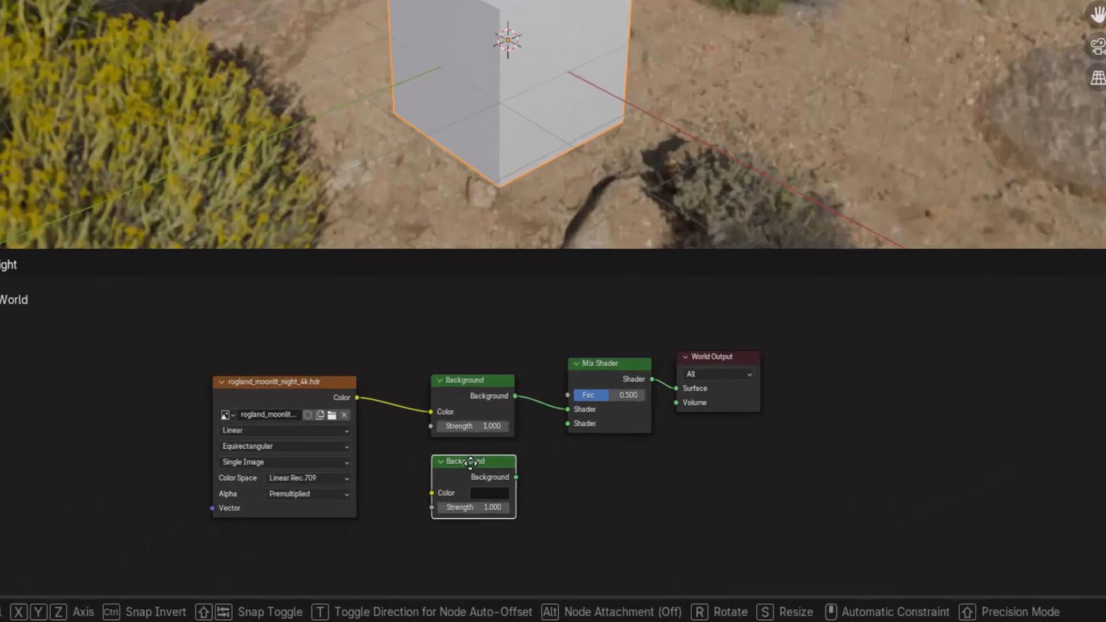
click(470, 462)
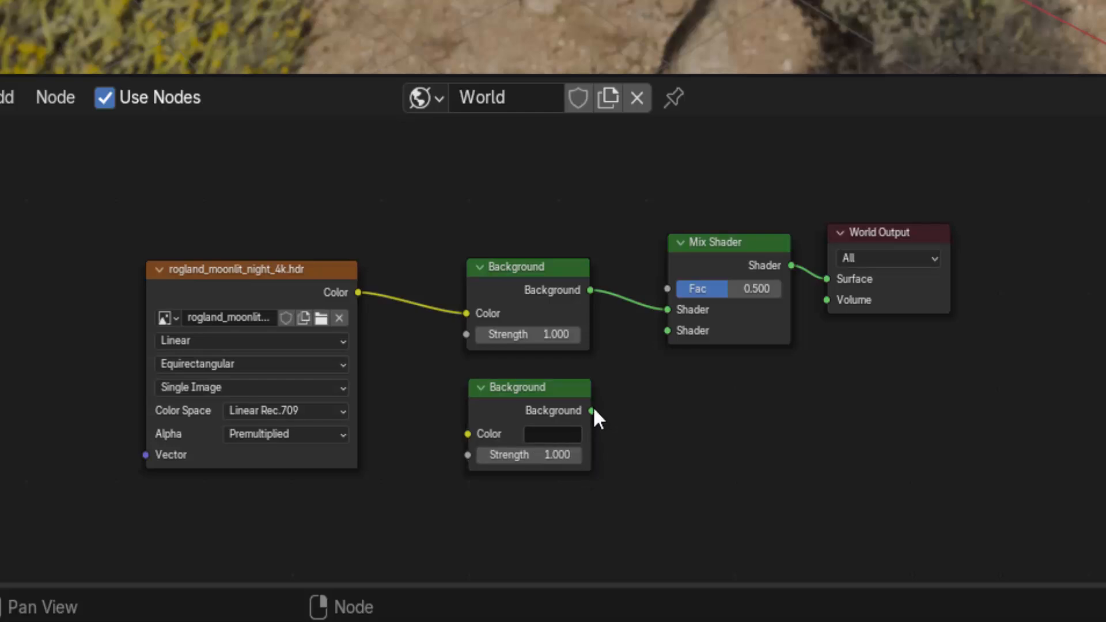
drag(591, 411, 667, 330)
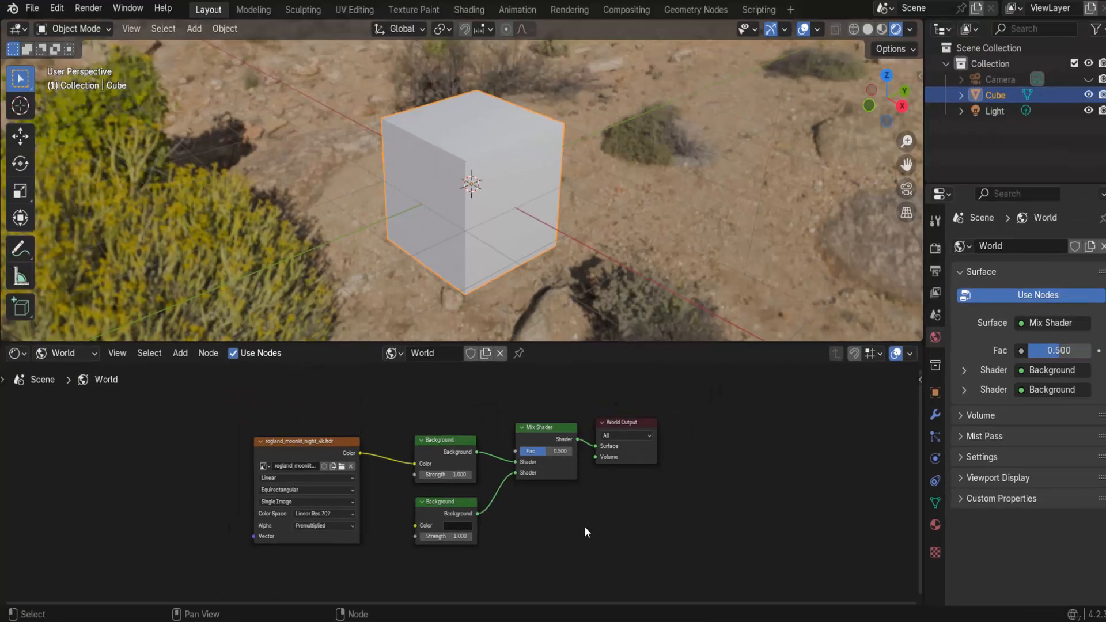
Add a Light Path input node above and to the left of the HDRI texture node
scroll(641, 503, down, 3)
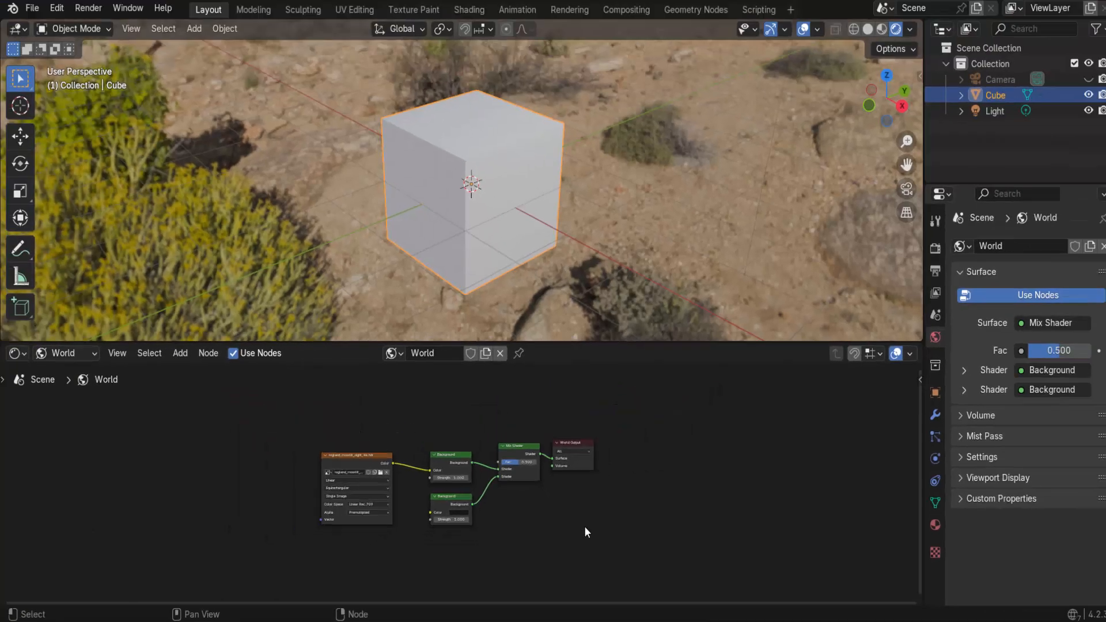
scroll(584, 526, down, 1)
scroll(584, 527, up, 1)
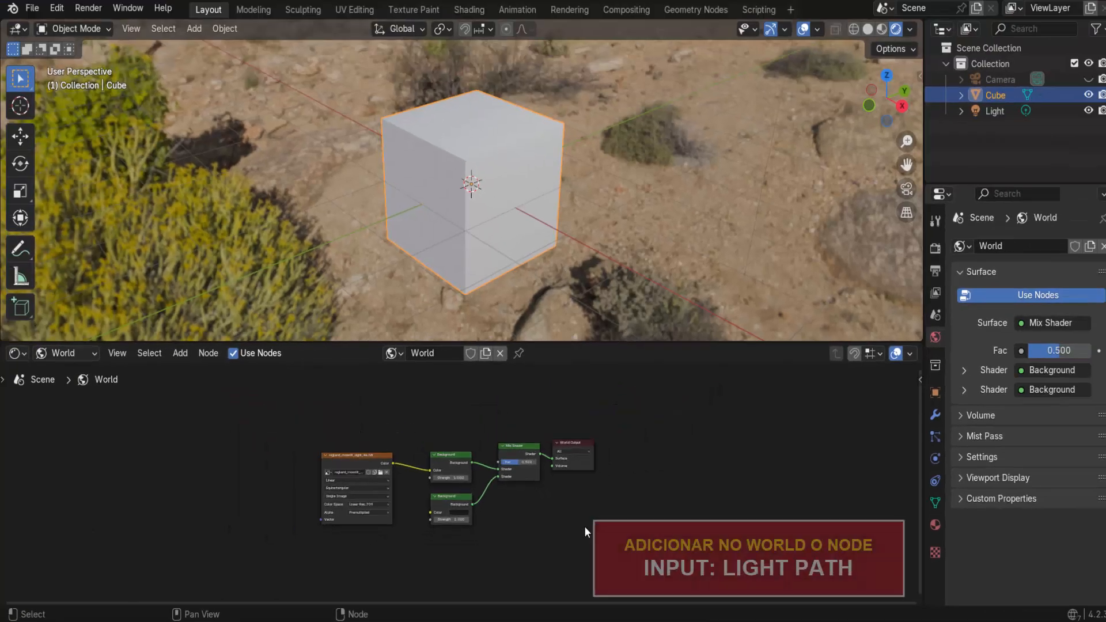
click(180, 353)
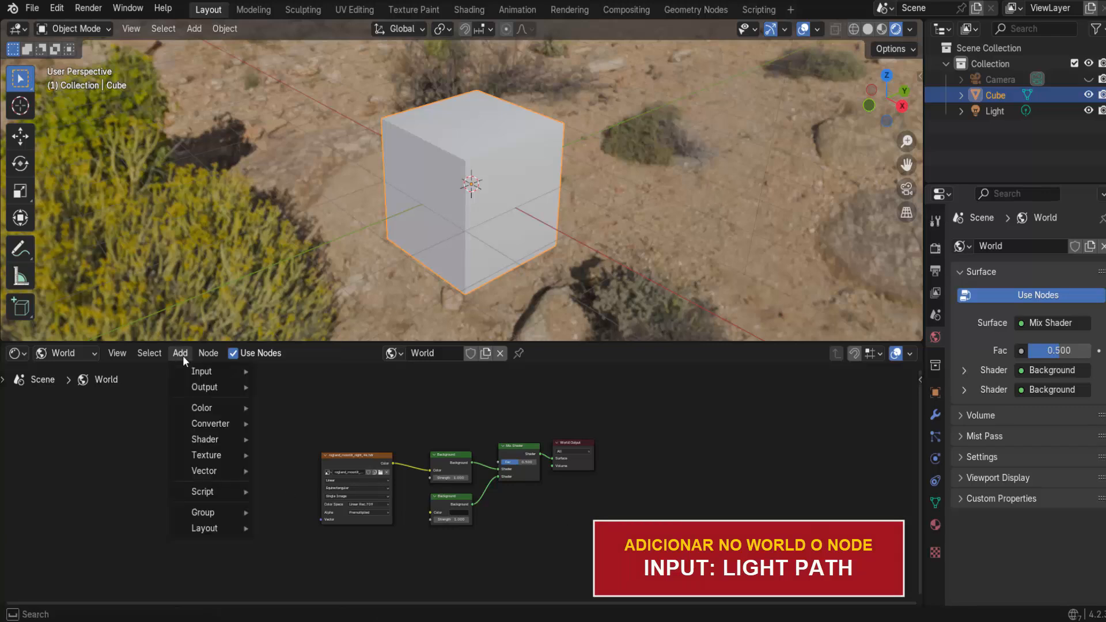
mouse_move(194, 372)
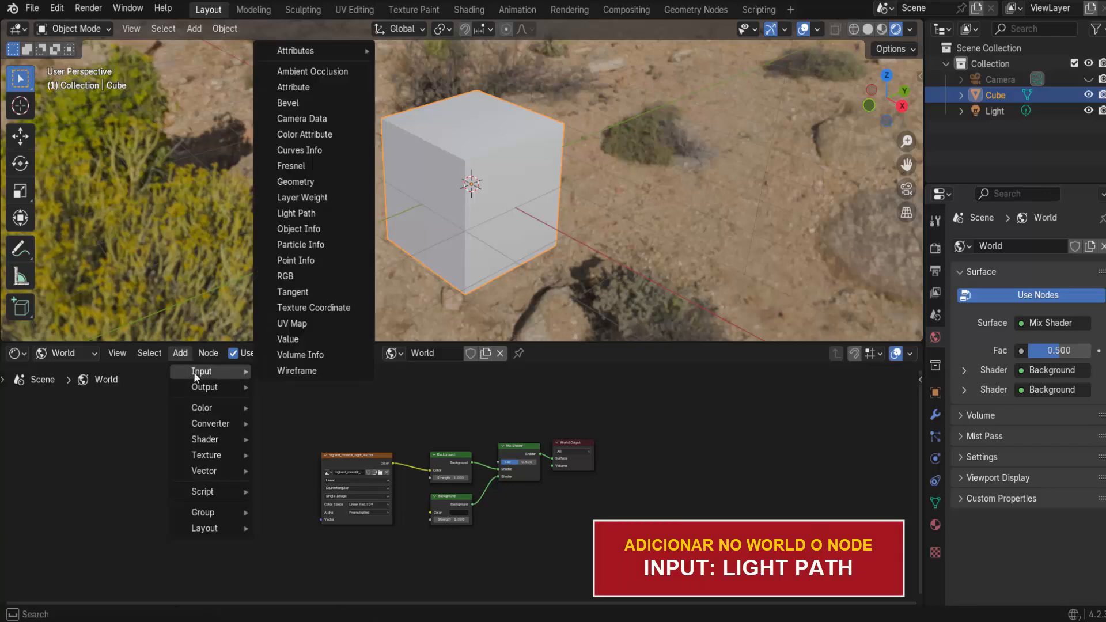
click(336, 214)
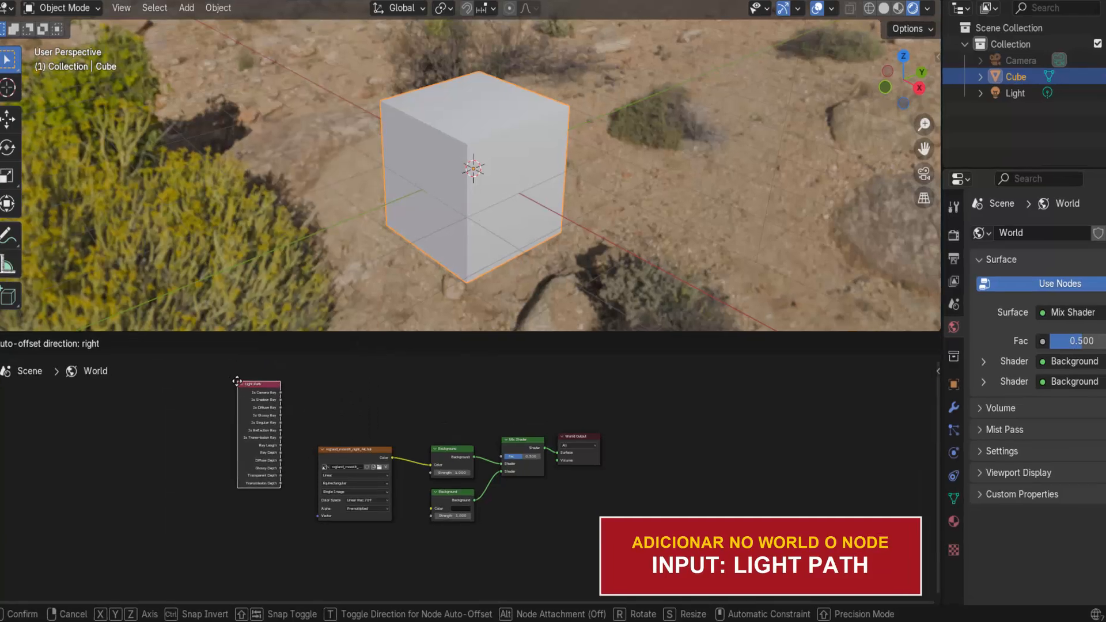
click(243, 389)
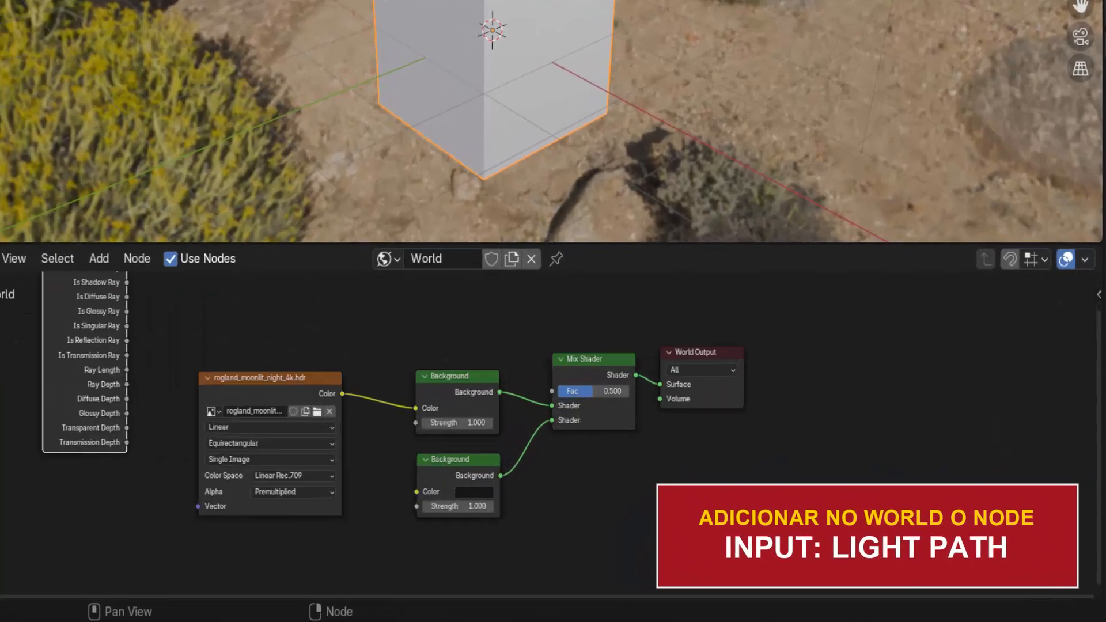
Connect the Light Path's Is Camera Ray output to the Mix Shader's Fac input, and reposition the two Background nodes clear of the new link
key(Home)
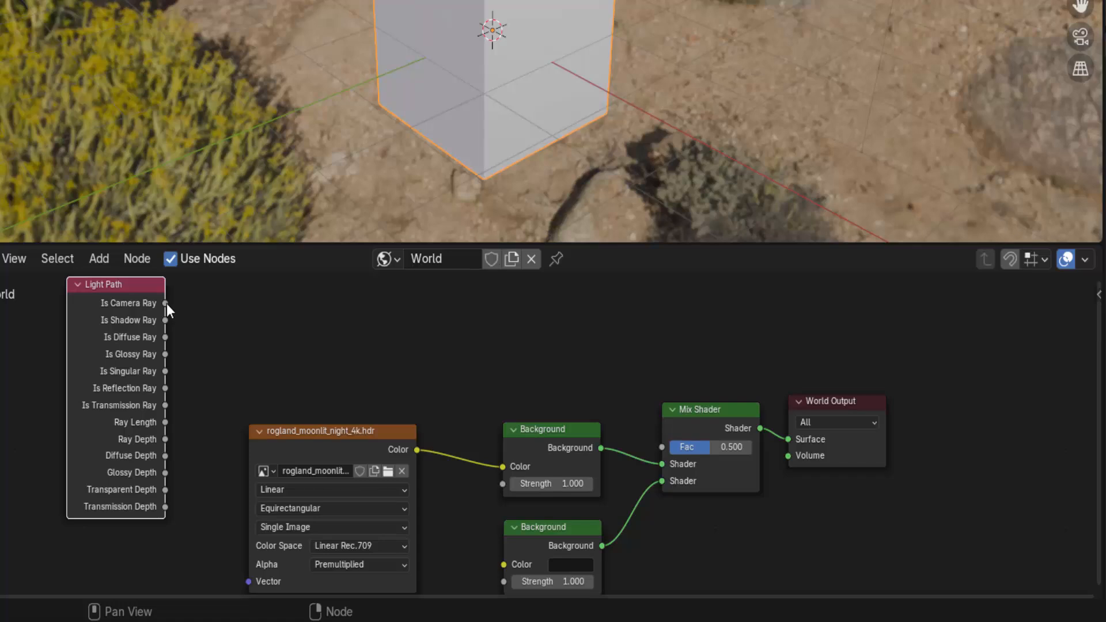
drag(165, 303, 661, 447)
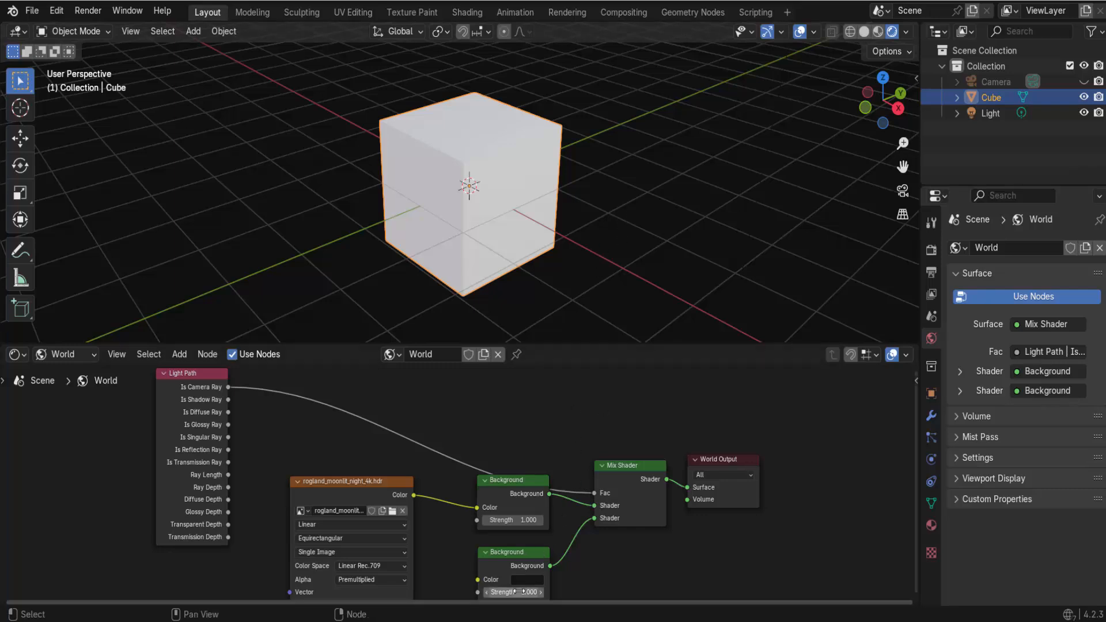
drag(500, 554, 499, 547)
drag(513, 513, 511, 490)
middle_drag(647, 489, 637, 441)
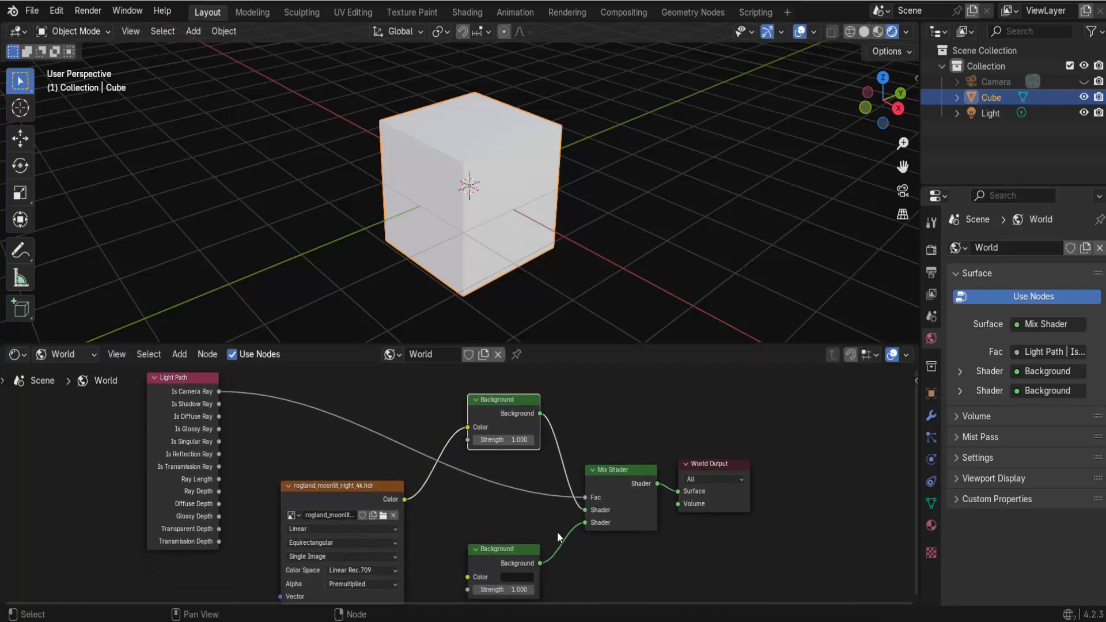
drag(506, 548, 510, 514)
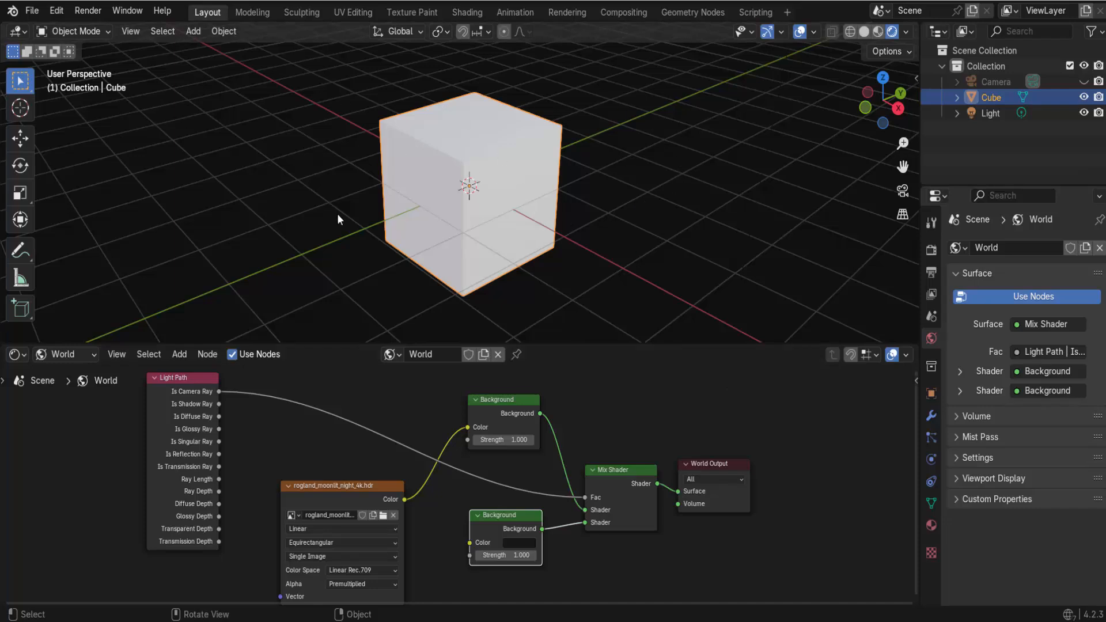
Brighten the lower Background node's color from near black, trying a red tone and changing it to orange
click(524, 541)
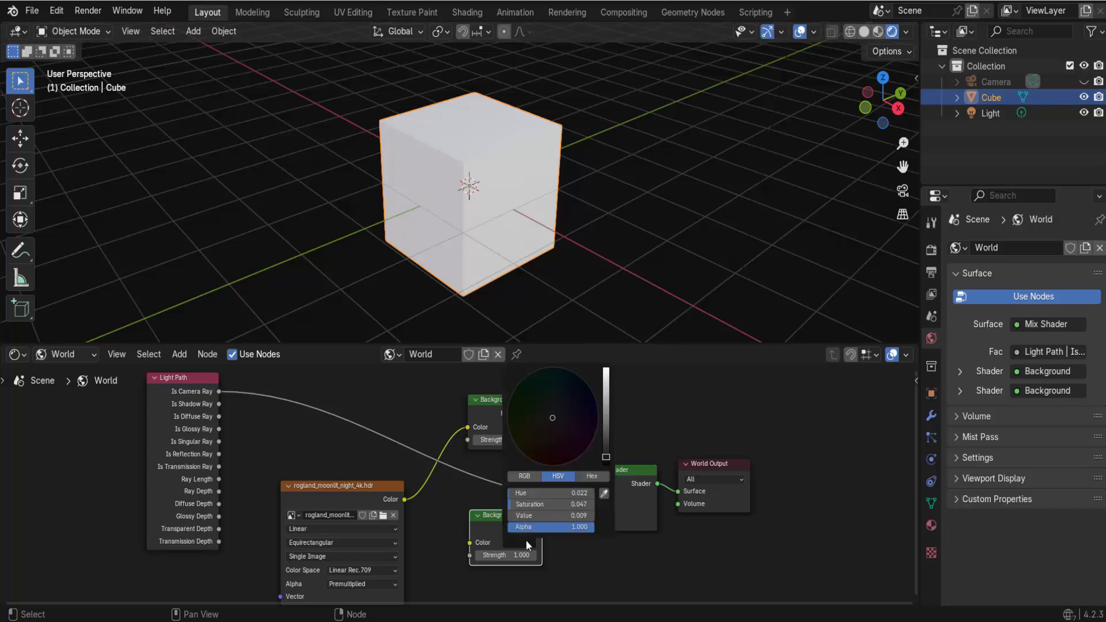
drag(606, 460, 606, 376)
drag(551, 439, 548, 454)
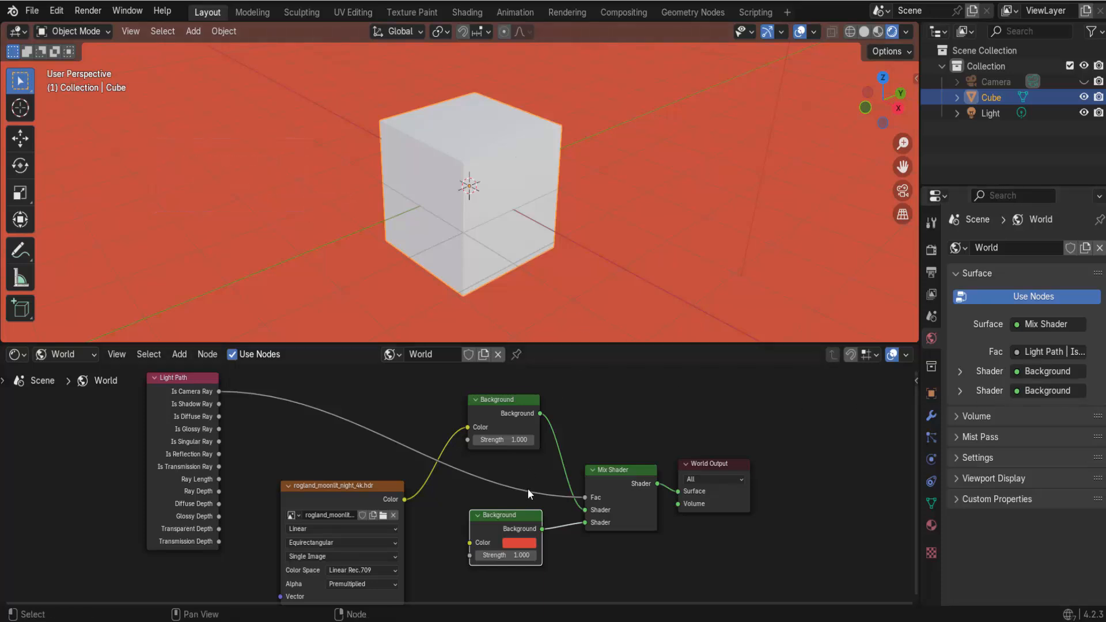
click(523, 542)
mouse_move(520, 403)
mouse_down()
mouse_move(590, 395)
mouse_move(533, 443)
mouse_up()
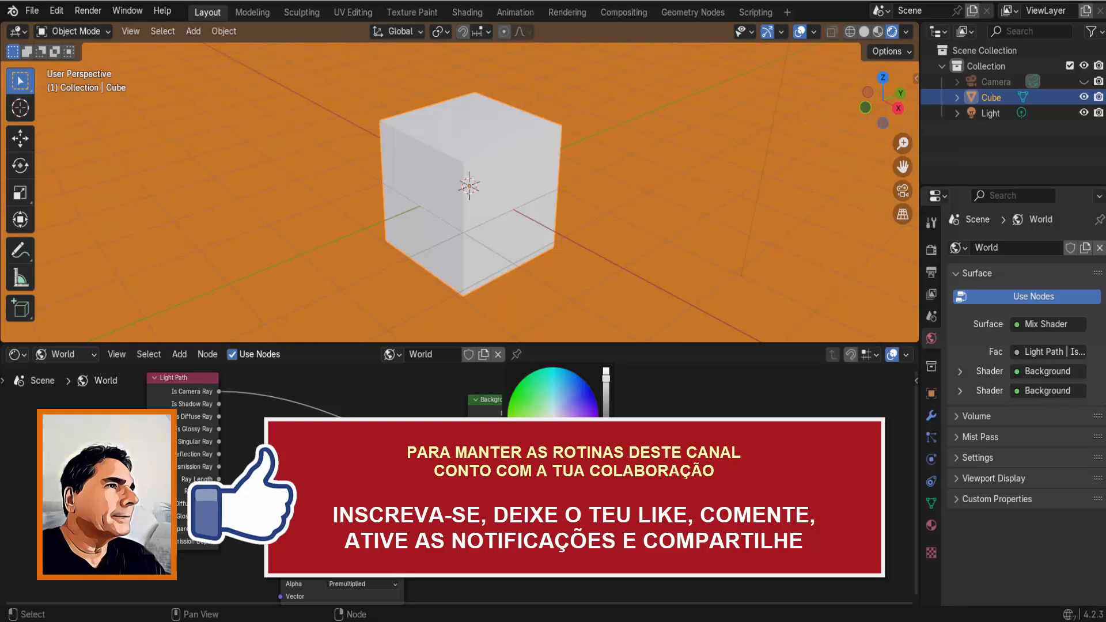